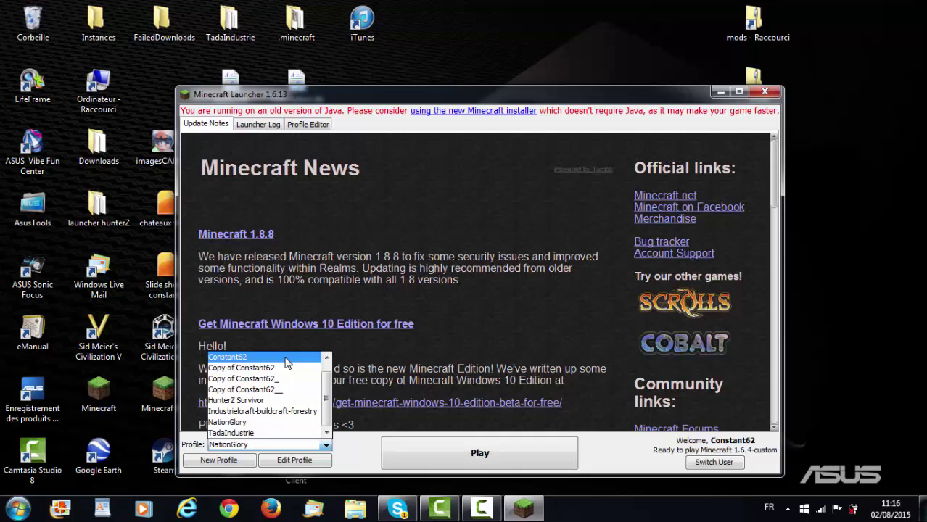
Step: Select the profile named after the player, check its release 1.7.10 version setting in the profile editor, and close it without saving
{"action": "left_click", "coordinate": [287, 358]}
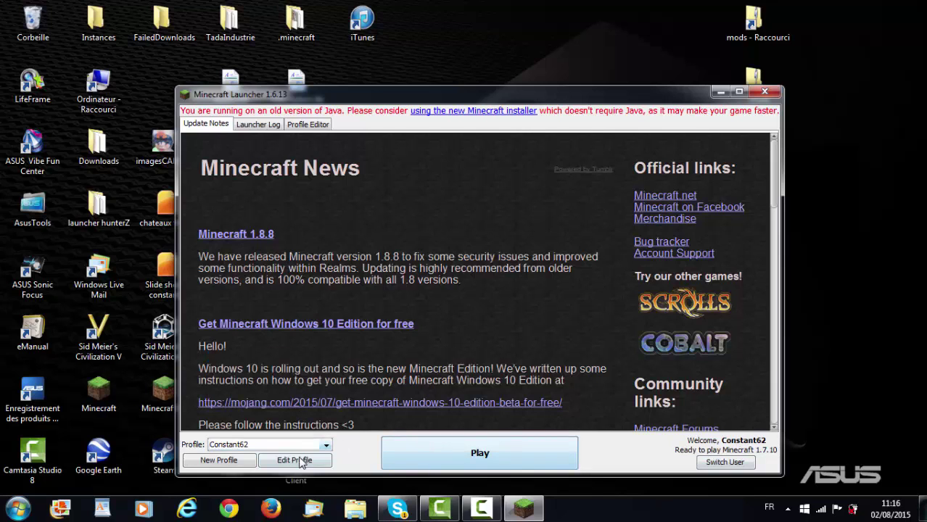
{"action": "left_click", "coordinate": [301, 461]}
{"action": "left_click", "coordinate": [430, 342]}
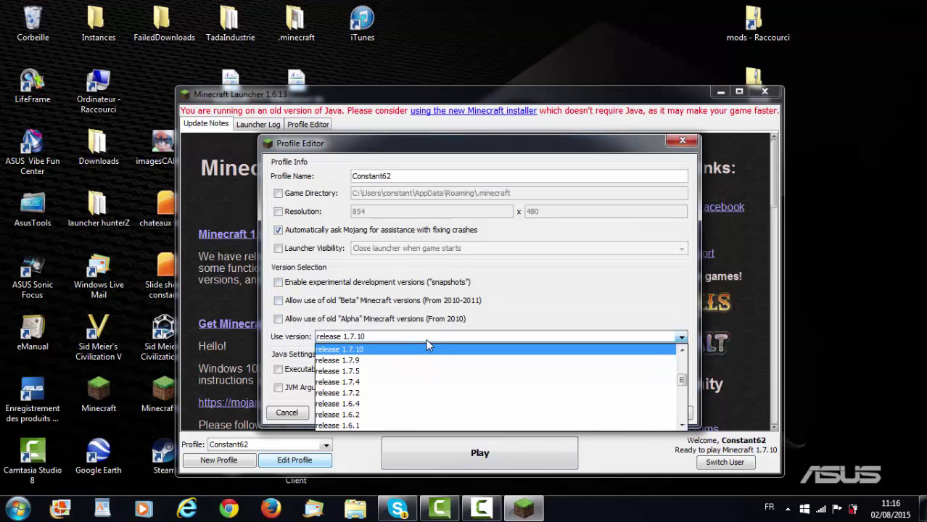
{"action": "scroll", "coordinate": [435, 391], "scroll_direction": "up", "scroll_amount": 1}
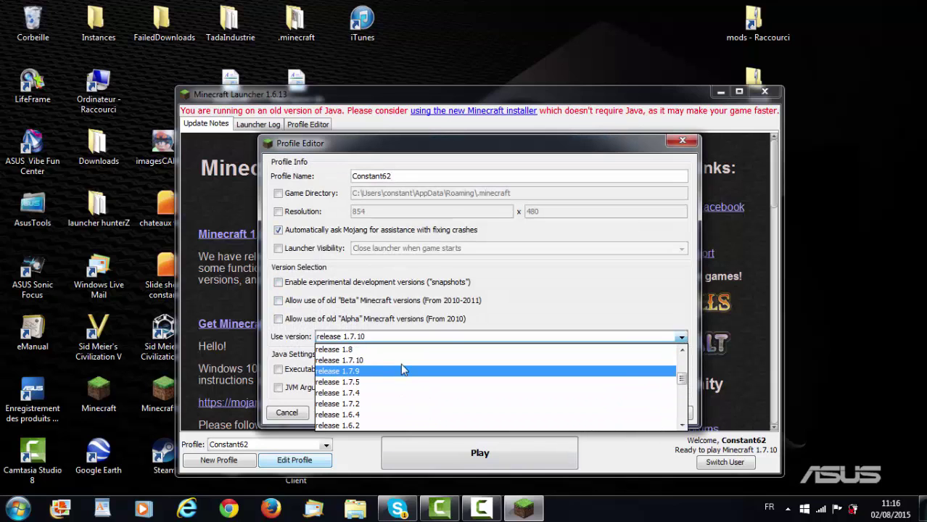
{"action": "left_click", "coordinate": [431, 359]}
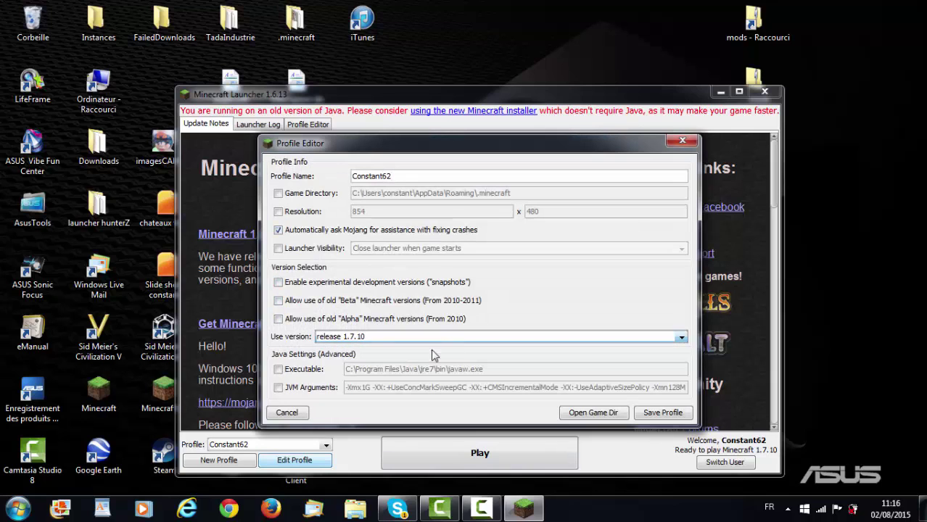
{"action": "left_click", "coordinate": [682, 141]}
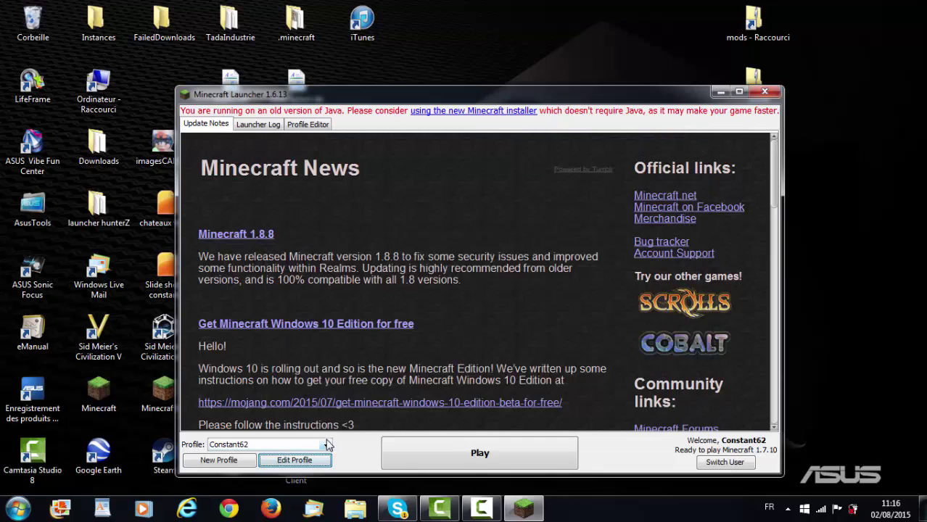
Step: Switch to the HunterZ Survivor profile and inspect the mod files in the zipped mods archive through its desktop shortcut
{"action": "left_click", "coordinate": [326, 444]}
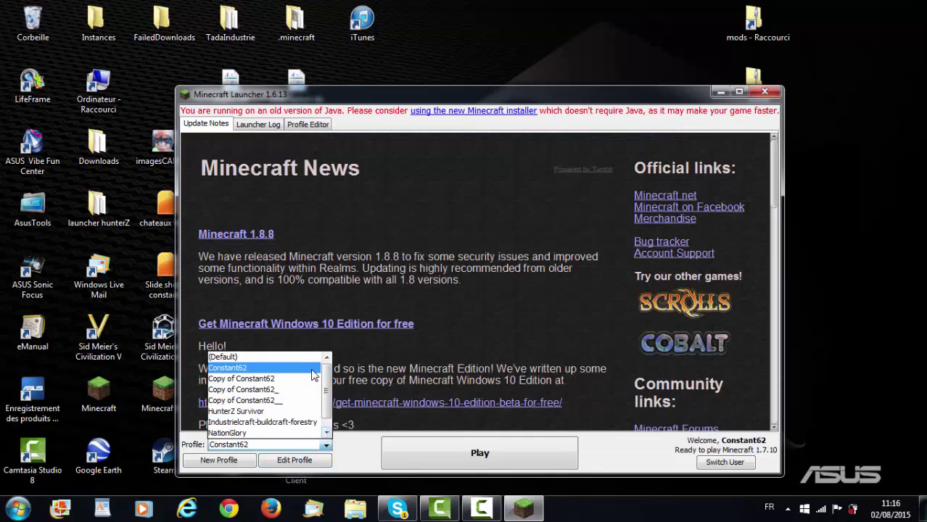
{"action": "left_click", "coordinate": [283, 412]}
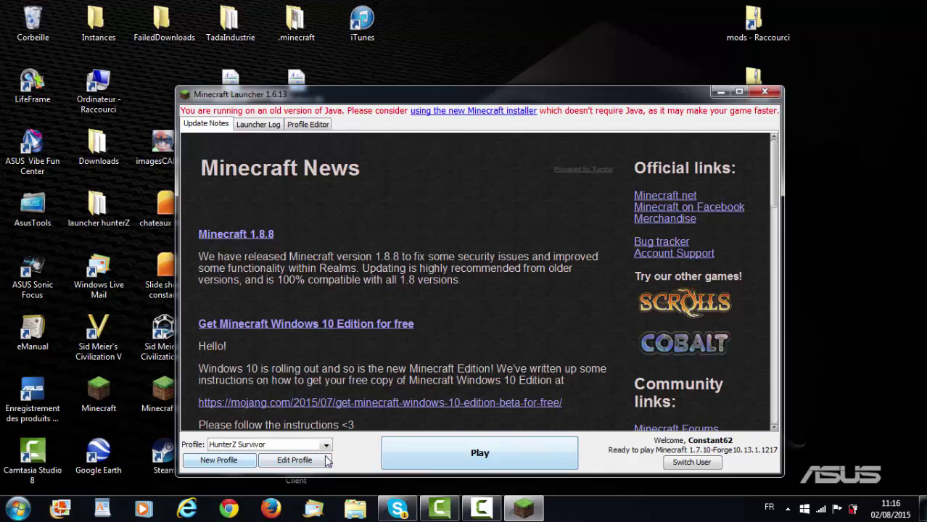
{"action": "left_click", "coordinate": [721, 91]}
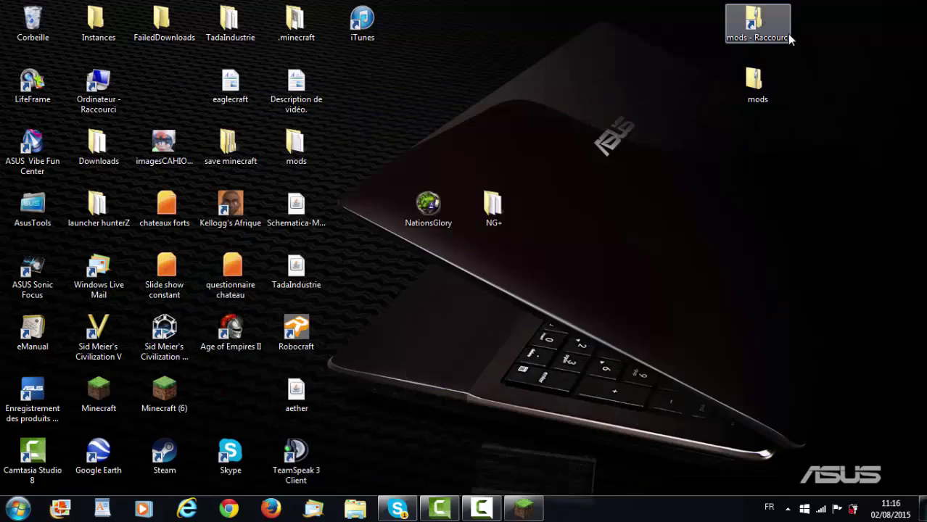
{"action": "double_click", "coordinate": [775, 34]}
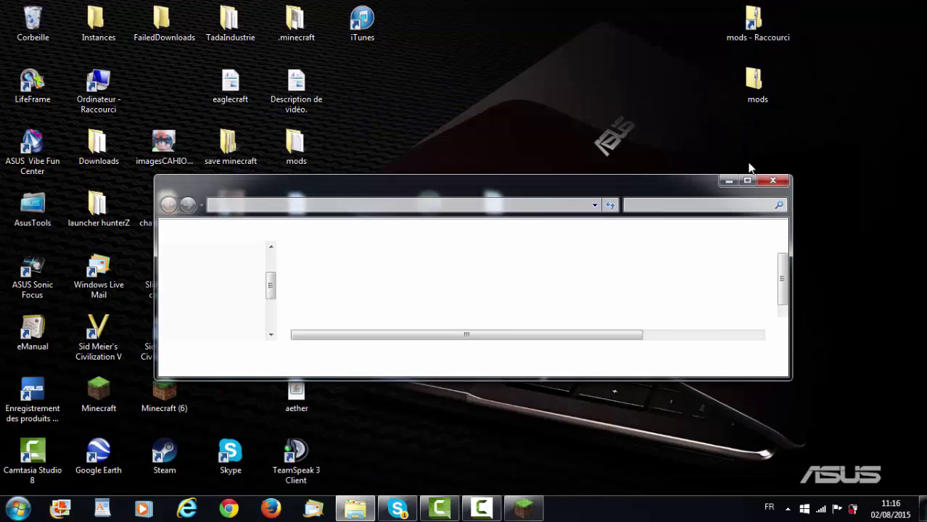
{"action": "scroll", "coordinate": [605, 246], "scroll_direction": "down", "scroll_amount": 1}
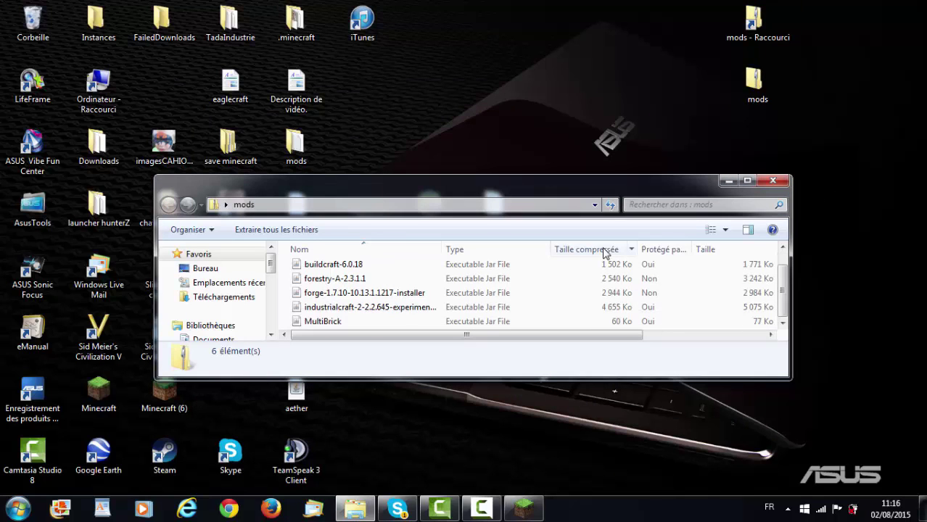
{"action": "left_click", "coordinate": [772, 180]}
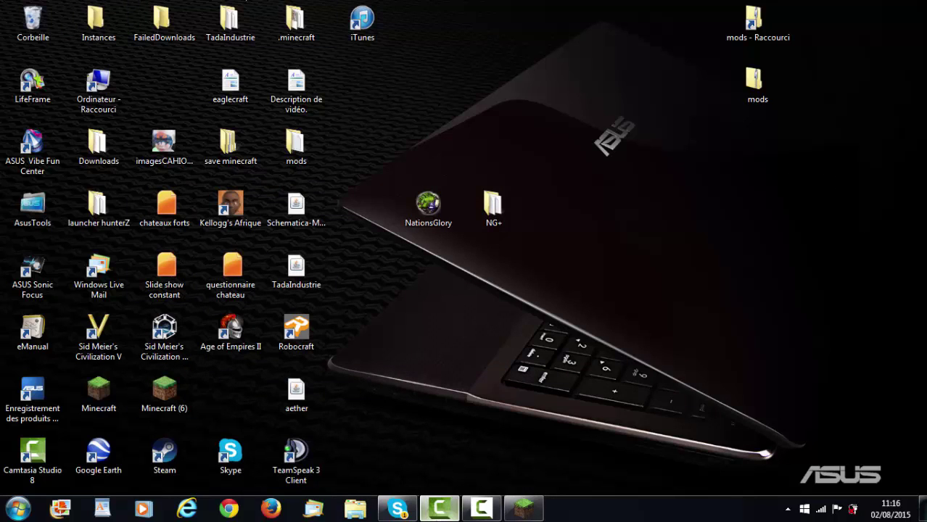
Step: Select the NationGlory profile, review its game directory and version in the profile editor, save it and close the launcher
{"action": "left_click", "coordinate": [525, 510]}
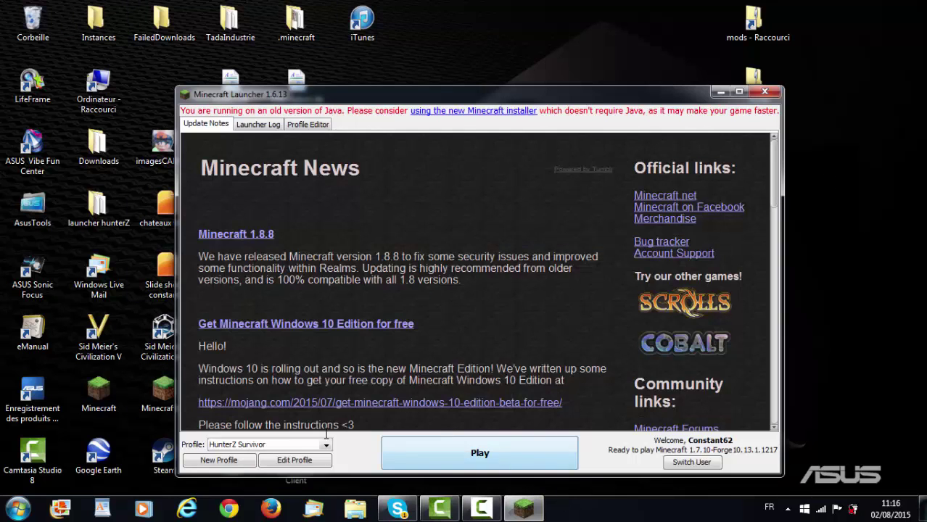
{"action": "left_click", "coordinate": [326, 444]}
{"action": "left_click", "coordinate": [299, 433]}
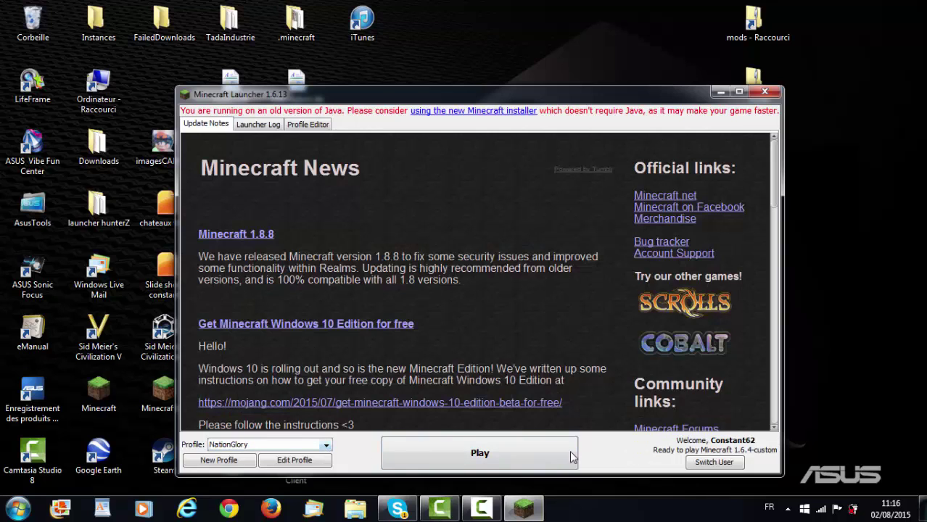
{"action": "left_click", "coordinate": [322, 464]}
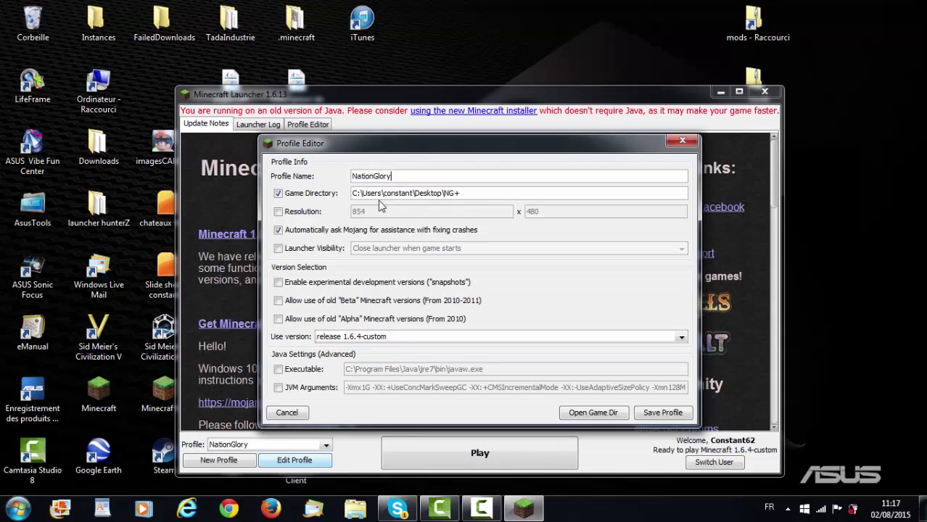
{"action": "left_click", "coordinate": [662, 412]}
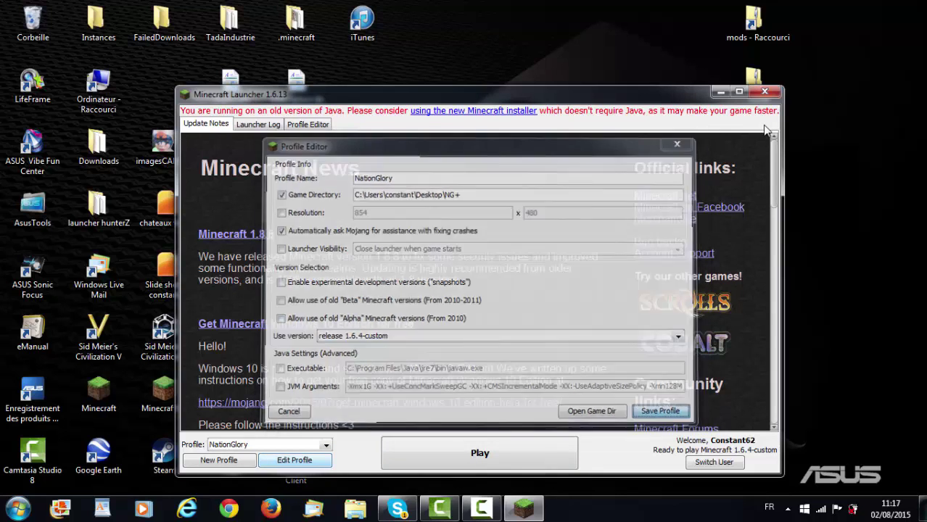
{"action": "left_click", "coordinate": [764, 92]}
Step: Examine the contents of the NG+ folder on the desktop in a maximized window, and close it
{"action": "left_click", "coordinate": [493, 210]}
{"action": "double_click", "coordinate": [496, 224]}
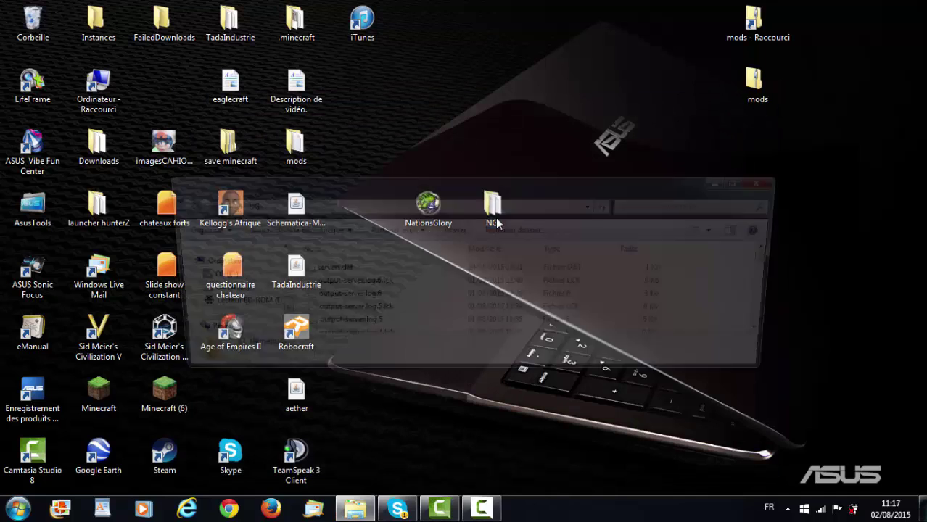
{"action": "left_click", "coordinate": [747, 181]}
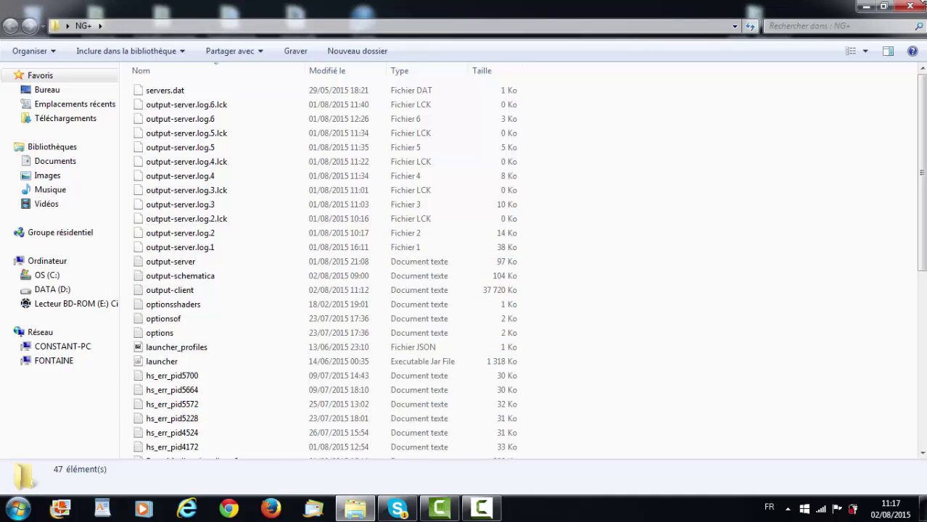
{"action": "left_click", "coordinate": [920, 5]}
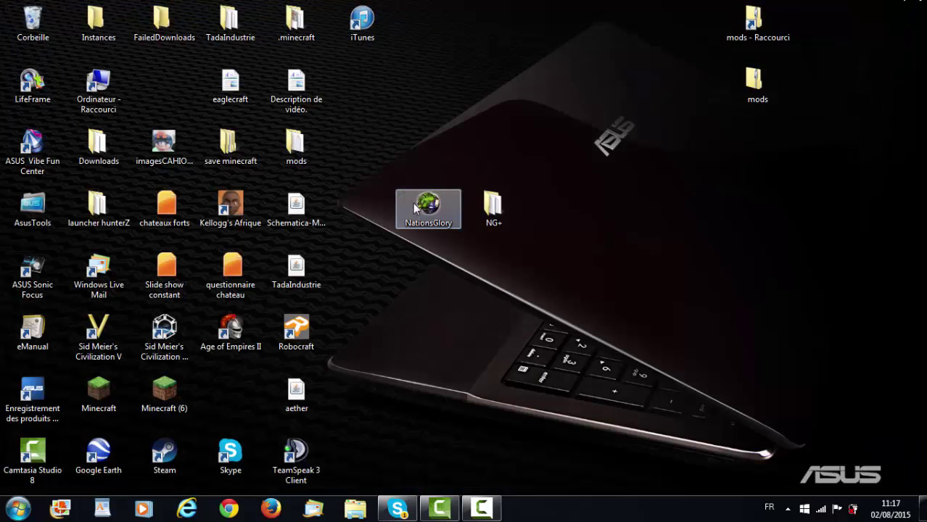
{"action": "left_click", "coordinate": [436, 217]}
{"action": "left_click_drag", "start_coordinate": [412, 240], "coordinate": [447, 246]}
{"action": "left_click", "coordinate": [476, 56]}
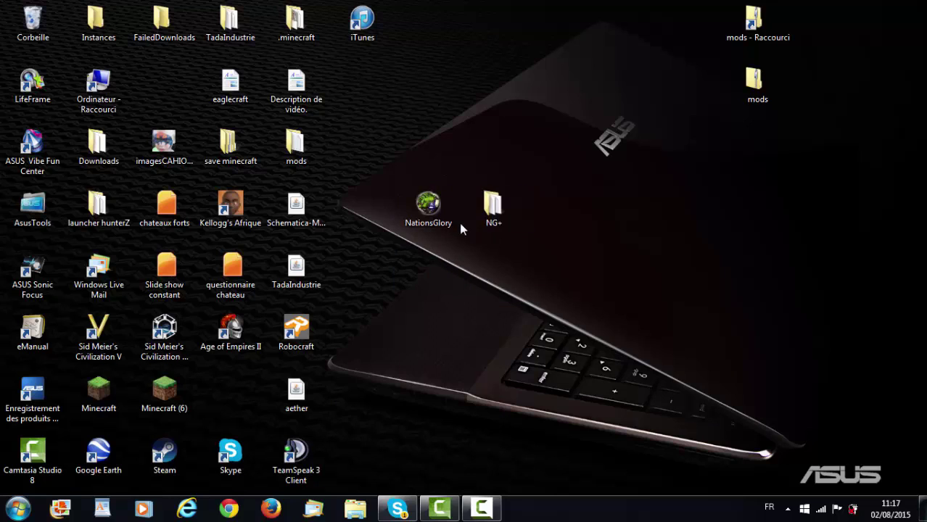
Step: Start the Minecraft (6) launcher and open the AppData\Roaming folder with the Windows Run command
{"action": "double_click", "coordinate": [161, 394]}
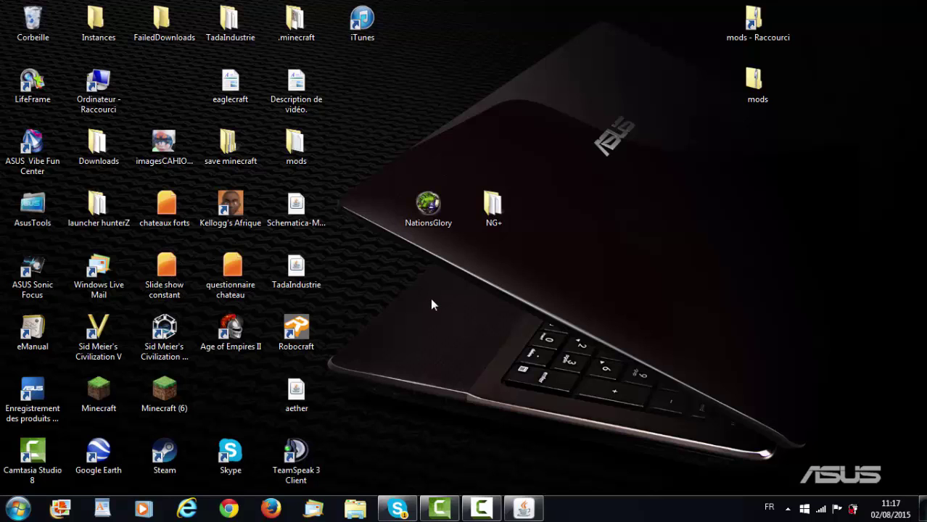
{"action": "key", "text": "super"}
{"action": "key", "text": "super"}
{"action": "key", "text": "super"}
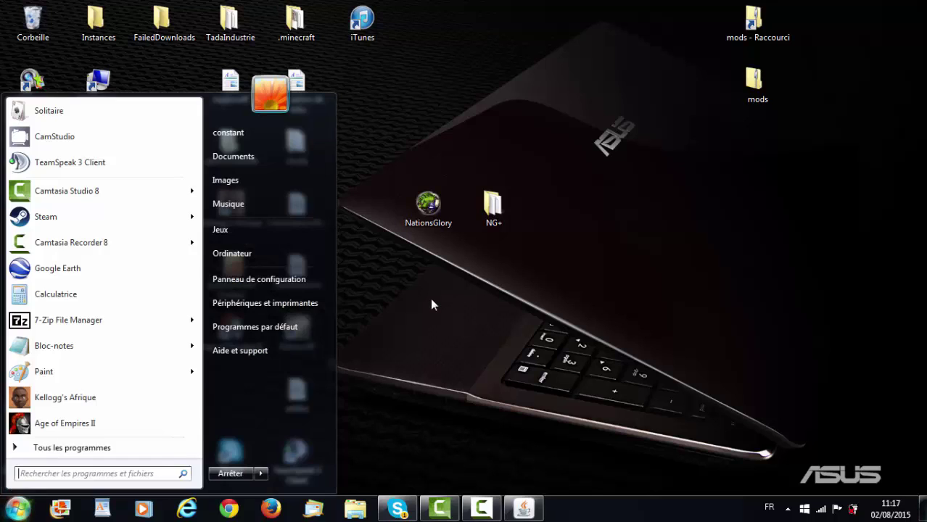
{"action": "key", "text": "super"}
{"action": "key", "text": "super"}
{"action": "key", "text": "super+r"}
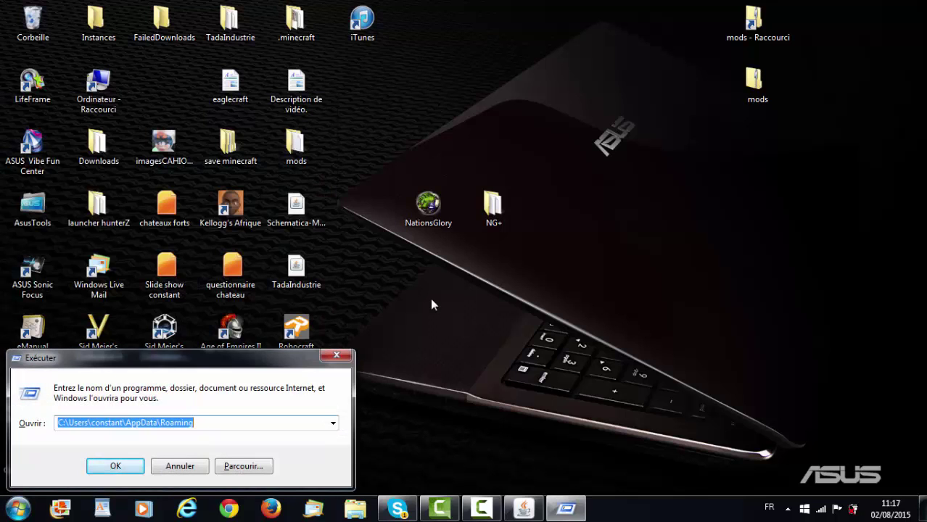
{"action": "key", "text": "Return"}
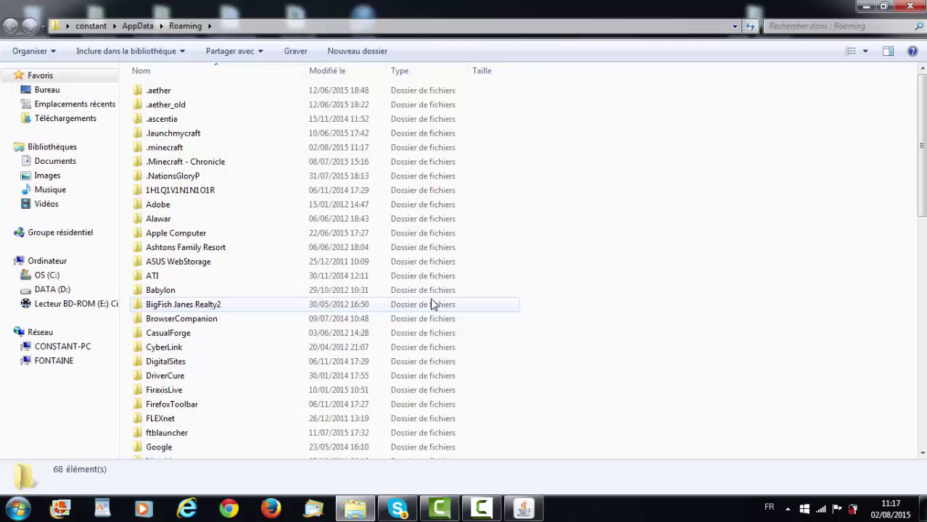
Step: Search Windows for %appdata% and open the Roaming folder from the results
{"action": "key", "text": "super"}
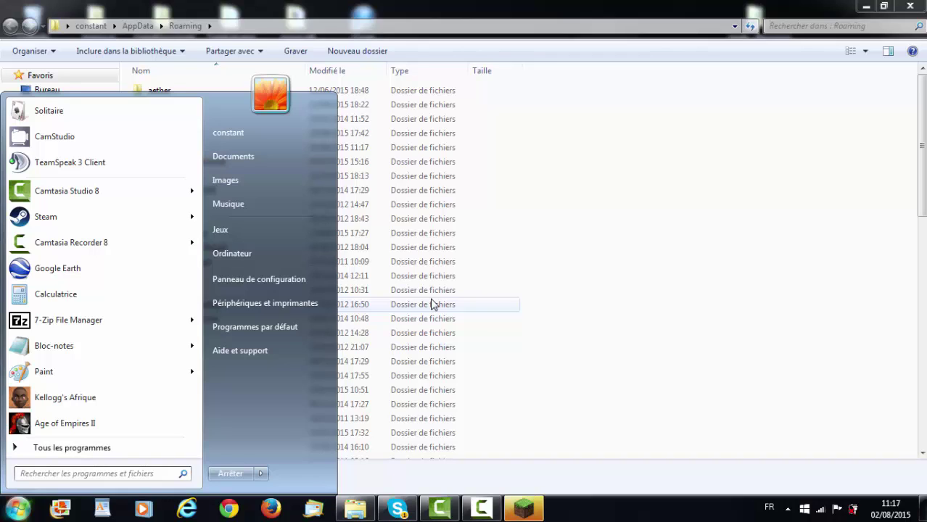
{"action": "type", "text": "c%app"}
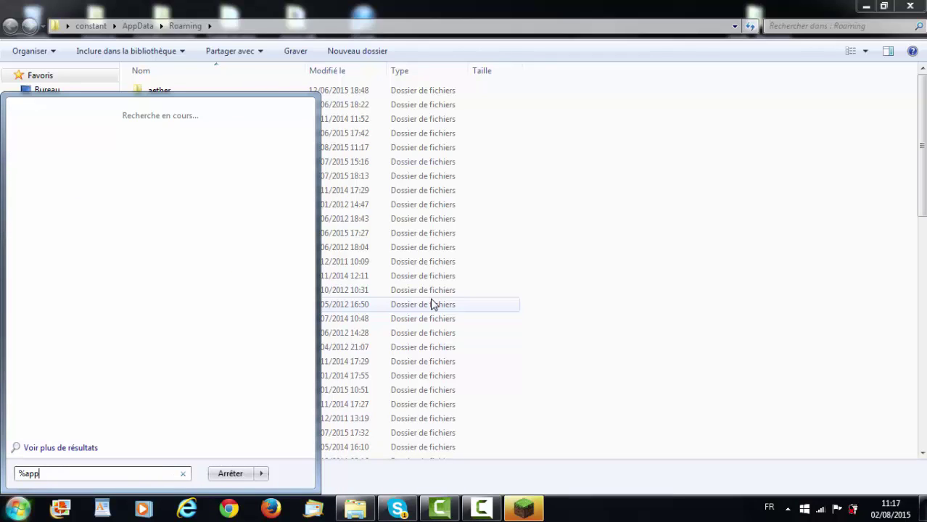
{"action": "type", "text": "data%"}
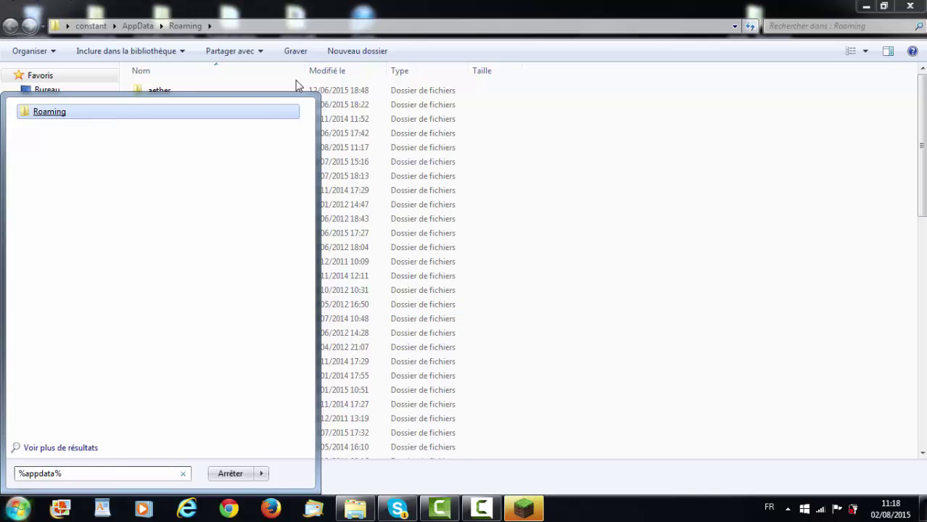
{"action": "left_click", "coordinate": [253, 114]}
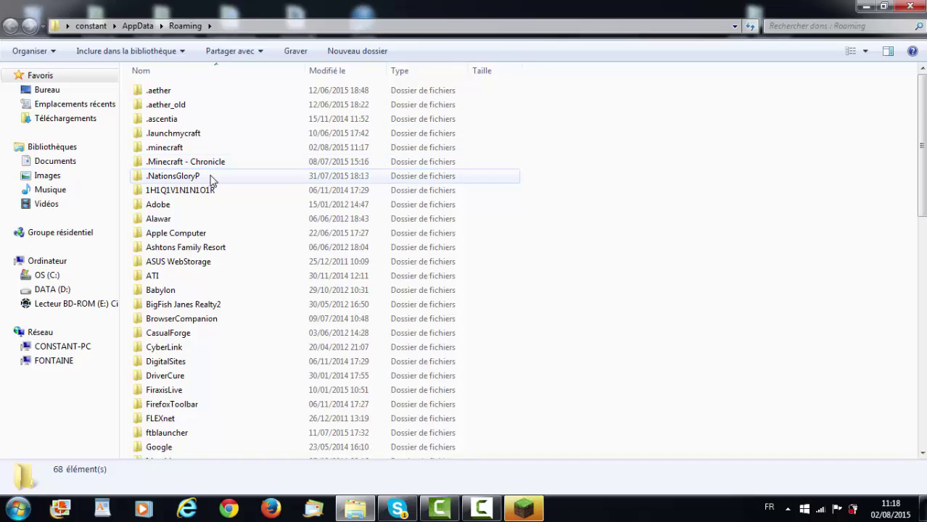
Step: Open the .NationsGloryP folder and copy all of its files and subfolders
{"action": "double_click", "coordinate": [208, 182]}
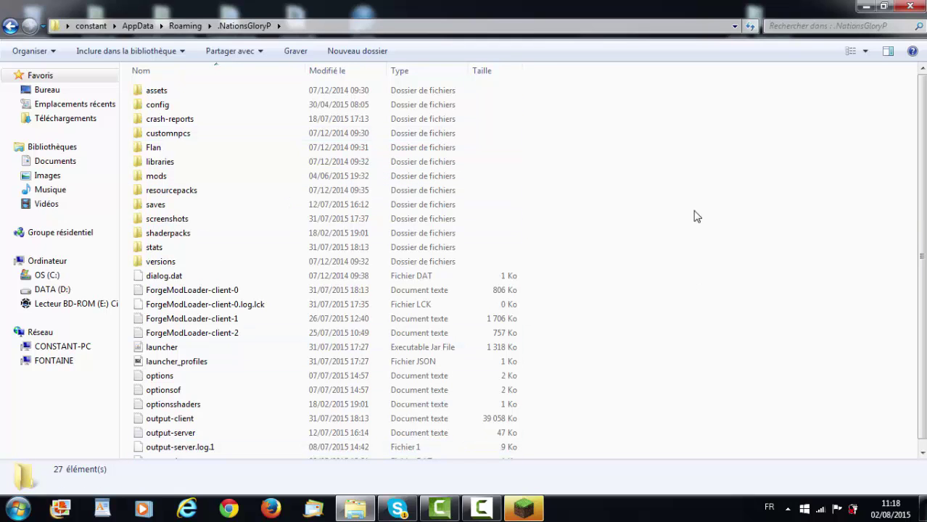
{"action": "left_click_drag", "start_coordinate": [697, 216], "coordinate": [674, 164]}
{"action": "left_click_drag", "start_coordinate": [648, 92], "coordinate": [307, 479]}
{"action": "right_click", "coordinate": [328, 291]}
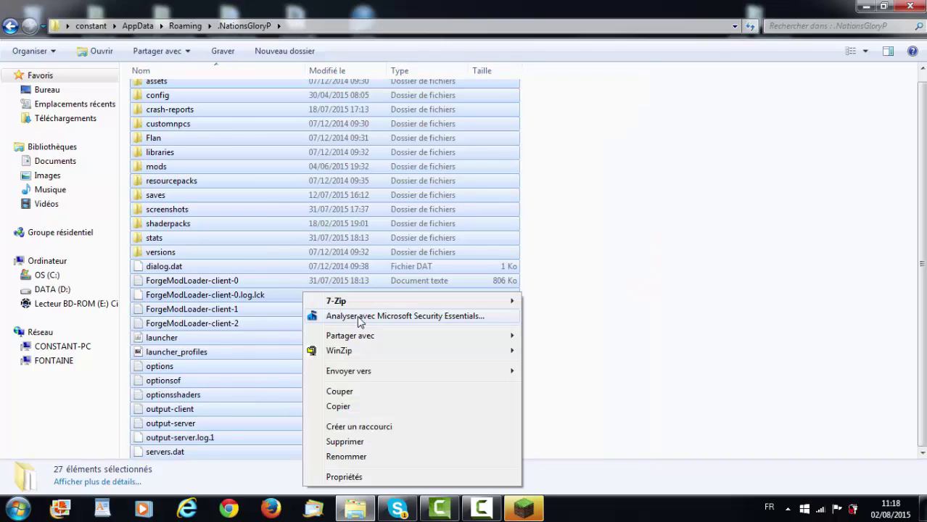
{"action": "left_click", "coordinate": [337, 406]}
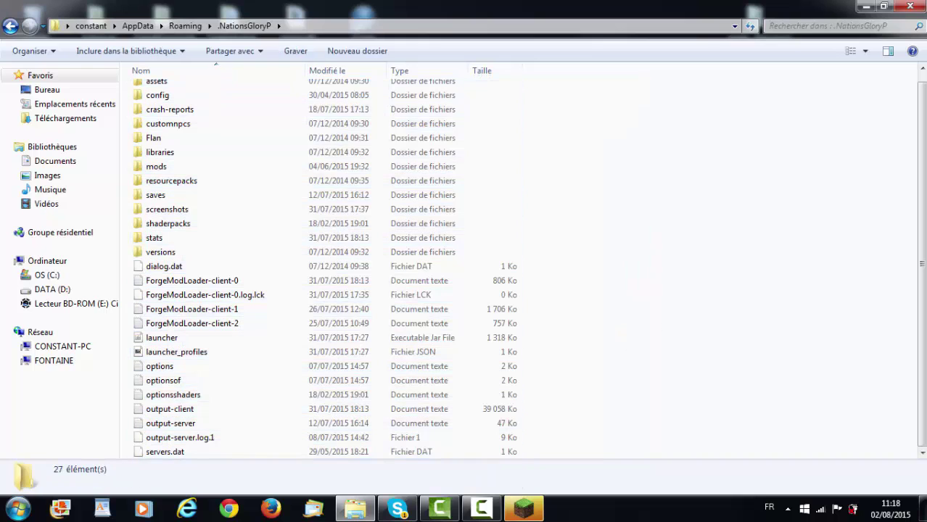
Step: Minimize the .NationsGloryP window and create a new folder named "tuto redirection" on the desktop
{"action": "left_click", "coordinate": [865, 6]}
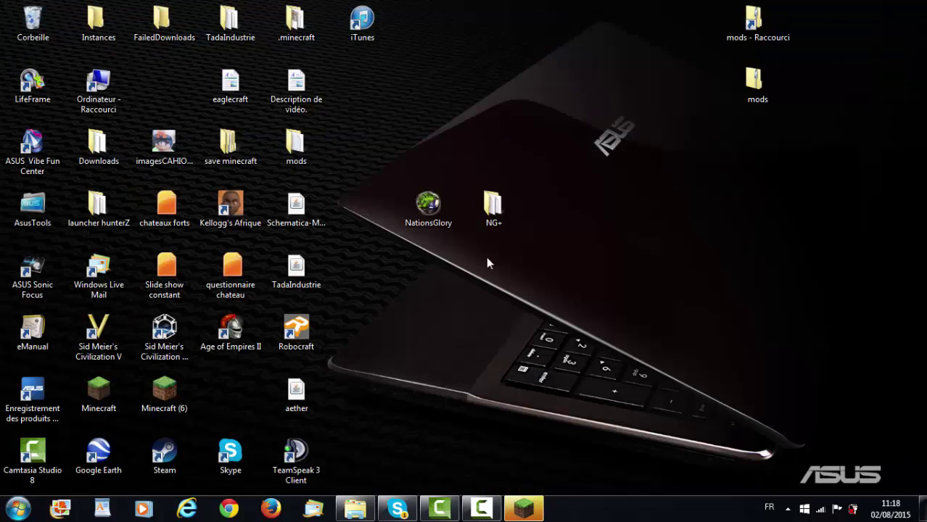
{"action": "left_click", "coordinate": [494, 209]}
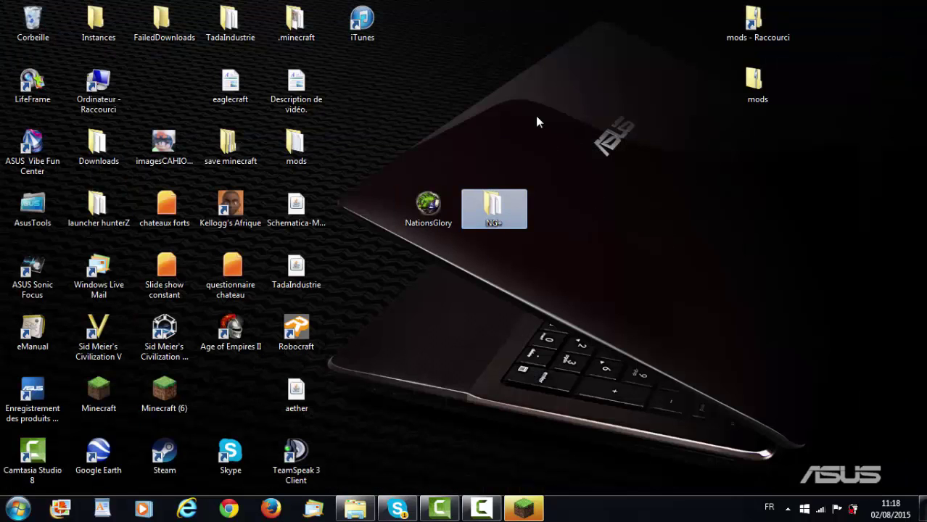
{"action": "right_click", "coordinate": [595, 209]}
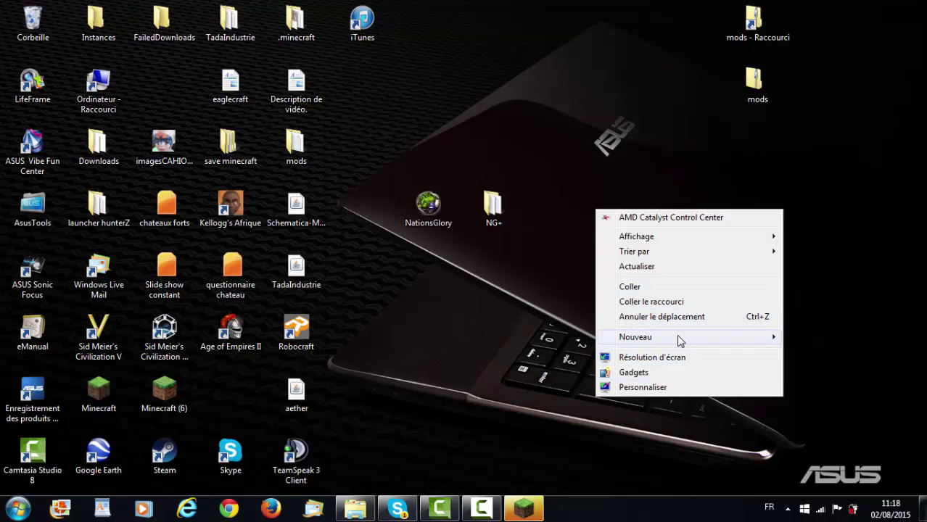
{"action": "mouse_move", "coordinate": [680, 341]}
{"action": "left_click", "coordinate": [834, 337]}
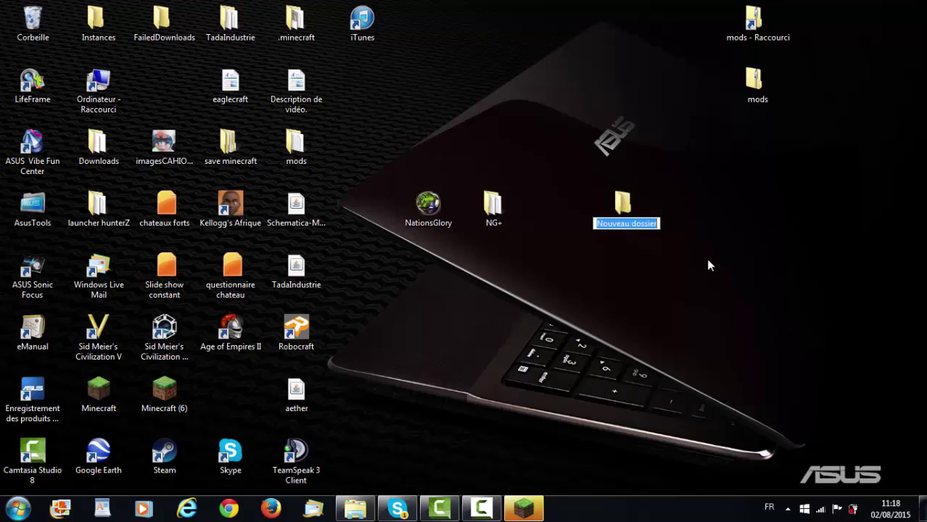
{"action": "type", "text": "t"}
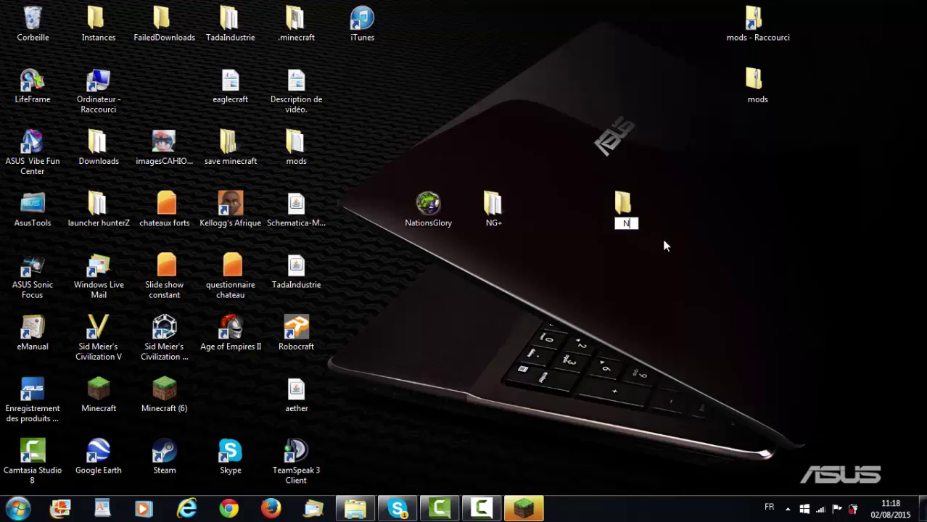
{"action": "type", "text": "uto redirection"}
{"action": "key", "text": "Return"}
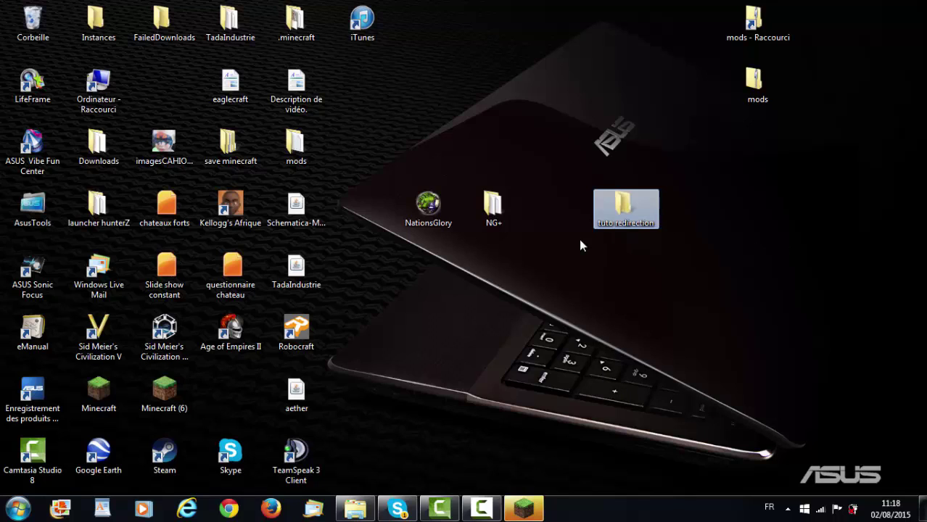
Step: Paste the copied .NationsGloryP files and subfolders into the tuto redirection folder and let the copy run to completion
{"action": "double_click", "coordinate": [628, 208]}
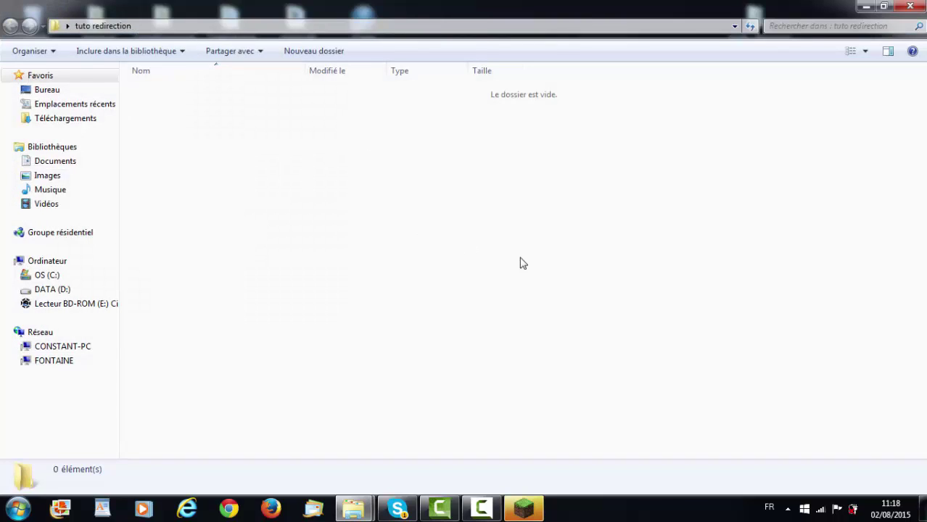
{"action": "right_click", "coordinate": [425, 196]}
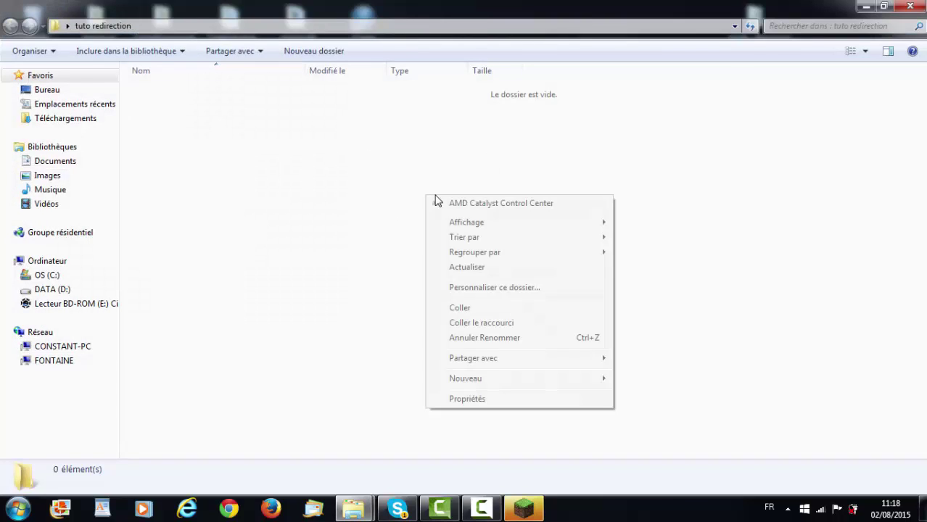
{"action": "left_click", "coordinate": [461, 307]}
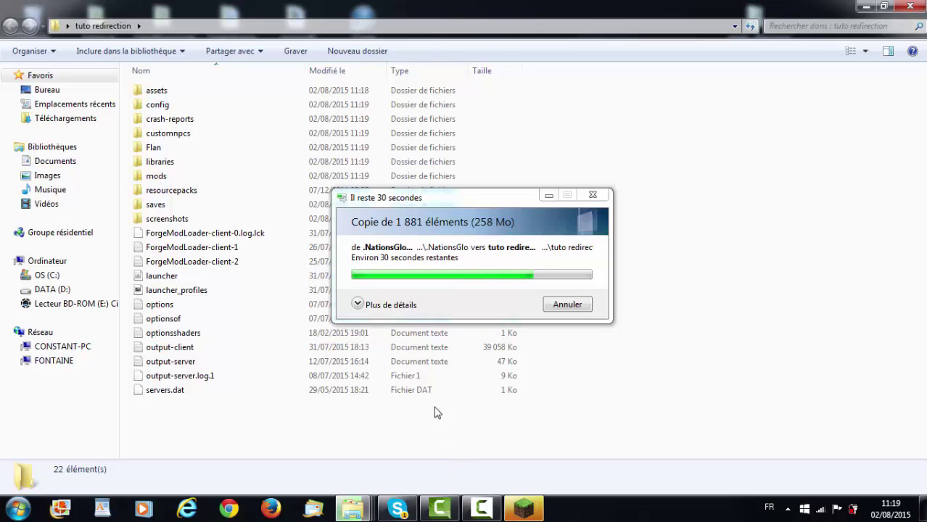
{"action": "left_click", "coordinate": [544, 202]}
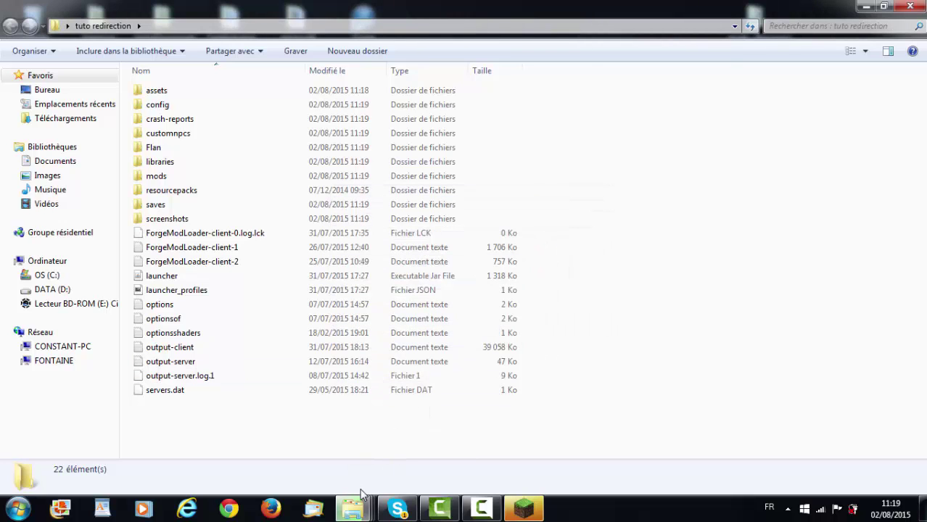
{"action": "mouse_move", "coordinate": [359, 499]}
{"action": "left_click", "coordinate": [530, 448]}
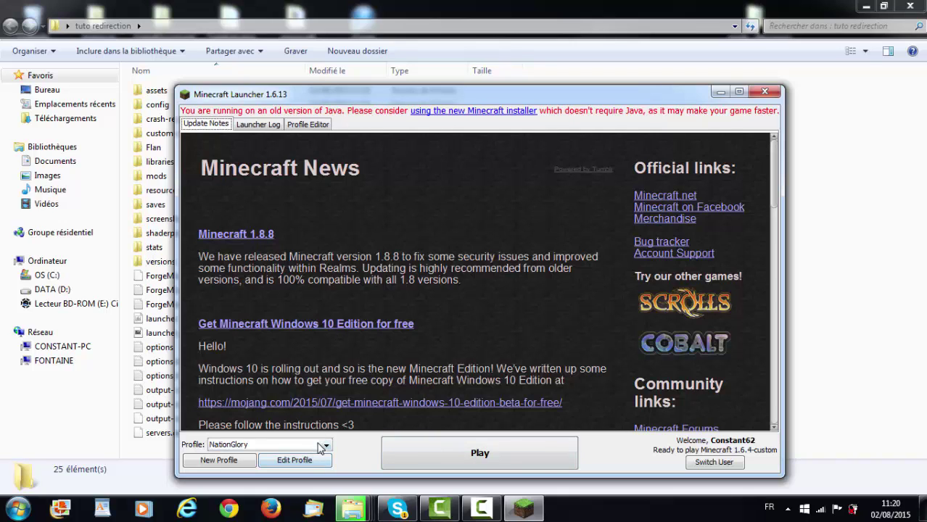
{"action": "left_click", "coordinate": [539, 512]}
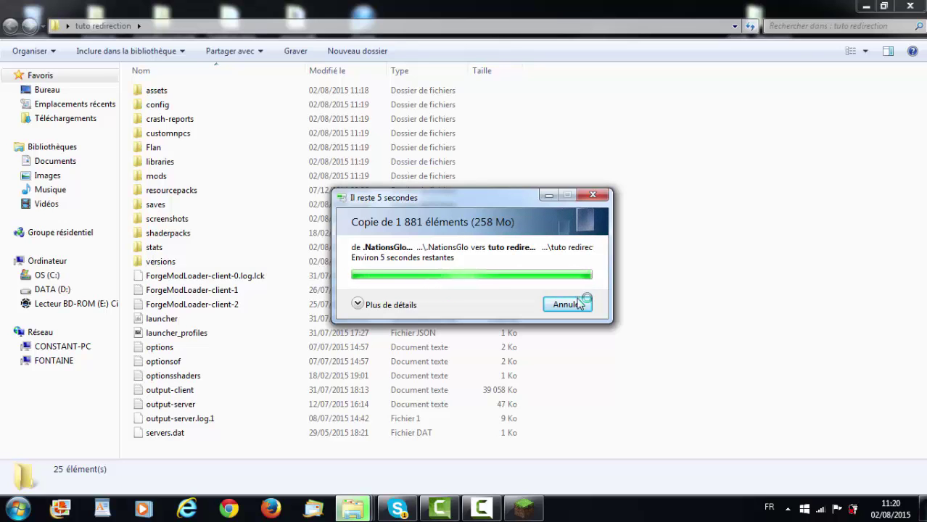
{"action": "left_click", "coordinate": [722, 250]}
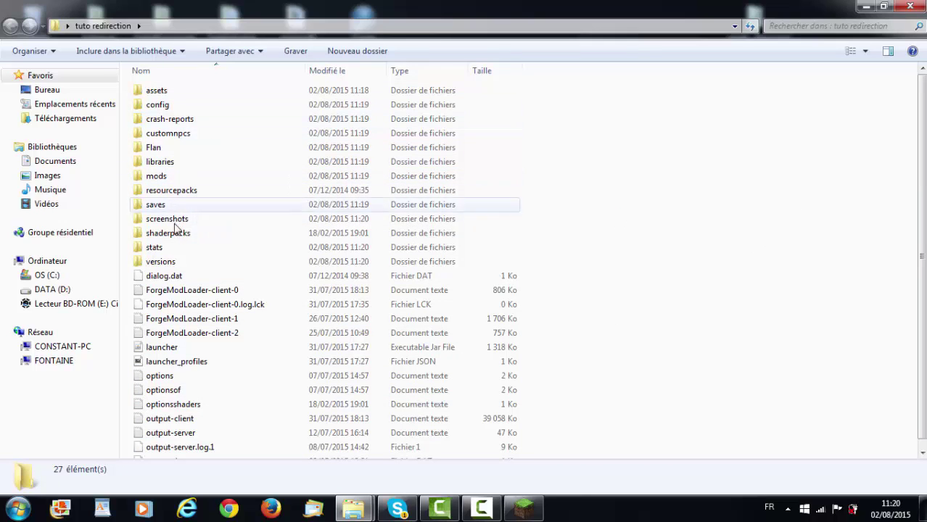
Step: Open the mods subfolder of tuto redirection, look through its files, and minimize the window
{"action": "double_click", "coordinate": [347, 177]}
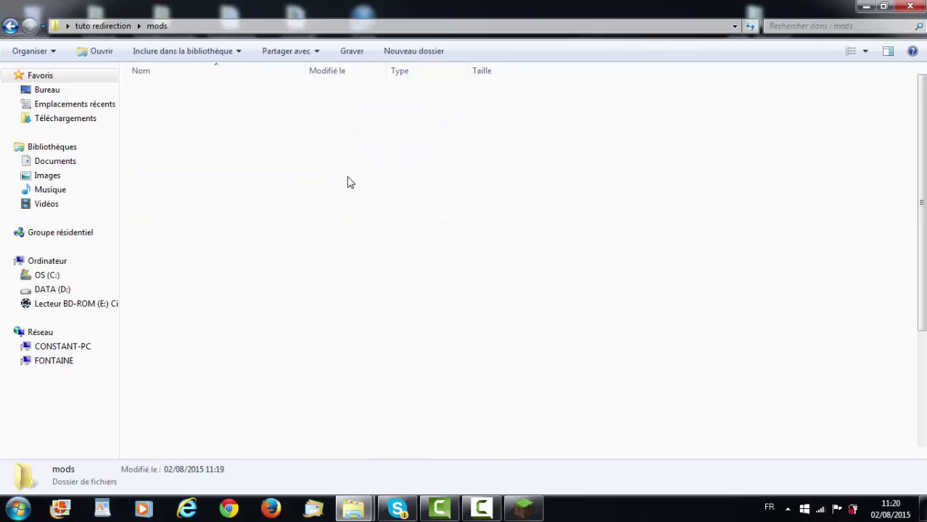
{"action": "scroll", "coordinate": [529, 153], "scroll_direction": "down", "scroll_amount": 2}
{"action": "scroll", "coordinate": [620, 153], "scroll_direction": "up", "scroll_amount": 2}
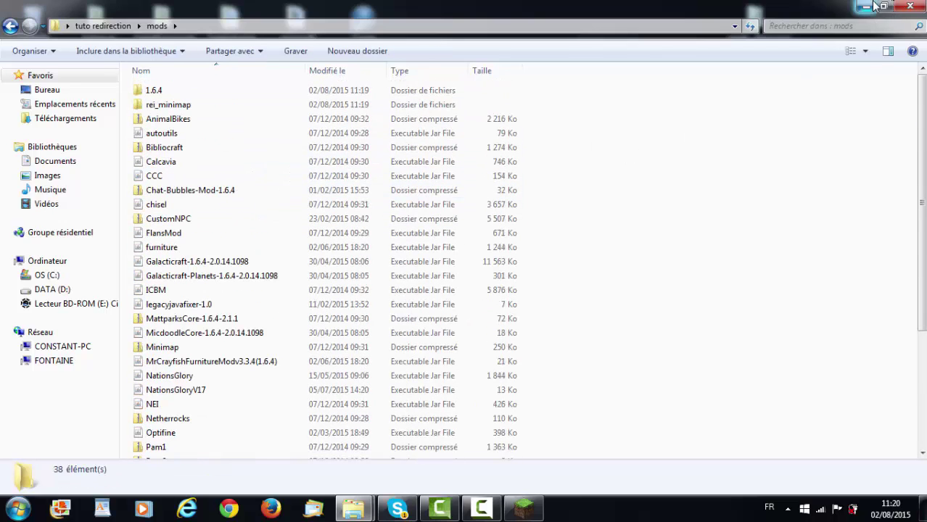
{"action": "left_click", "coordinate": [867, 7]}
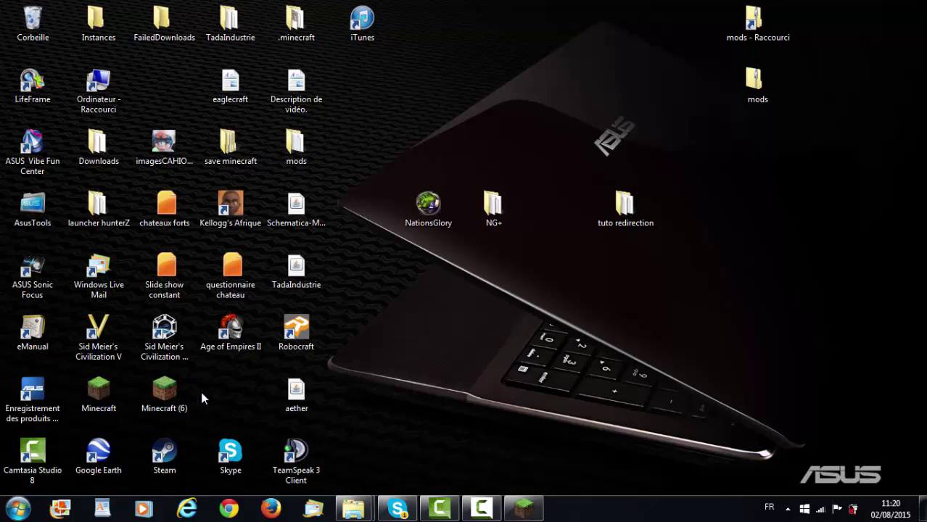
Step: Copy the Schematica-Mod-1.6.4 file from the mods subfolder of the desktop's NG+ folder, and minimize the window
{"action": "double_click", "coordinate": [491, 212]}
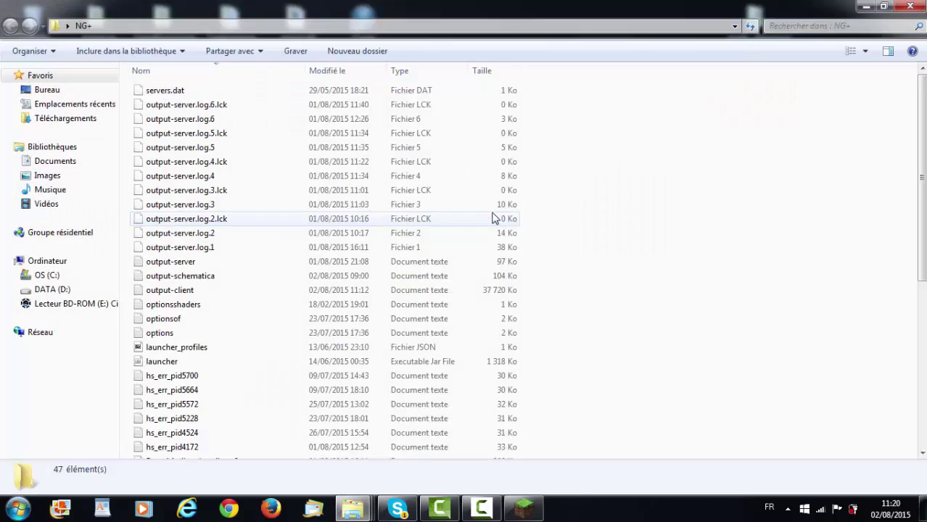
{"action": "scroll", "coordinate": [305, 208], "scroll_direction": "down", "scroll_amount": 6}
{"action": "scroll", "coordinate": [304, 209], "scroll_direction": "down", "scroll_amount": 1}
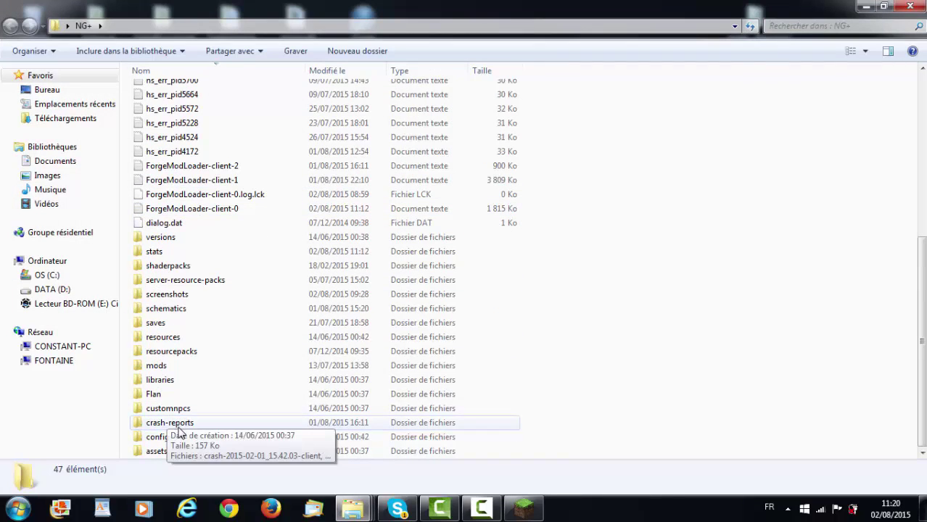
{"action": "left_click", "coordinate": [173, 367]}
{"action": "double_click", "coordinate": [172, 367]}
{"action": "scroll", "coordinate": [223, 228], "scroll_direction": "down", "scroll_amount": 4}
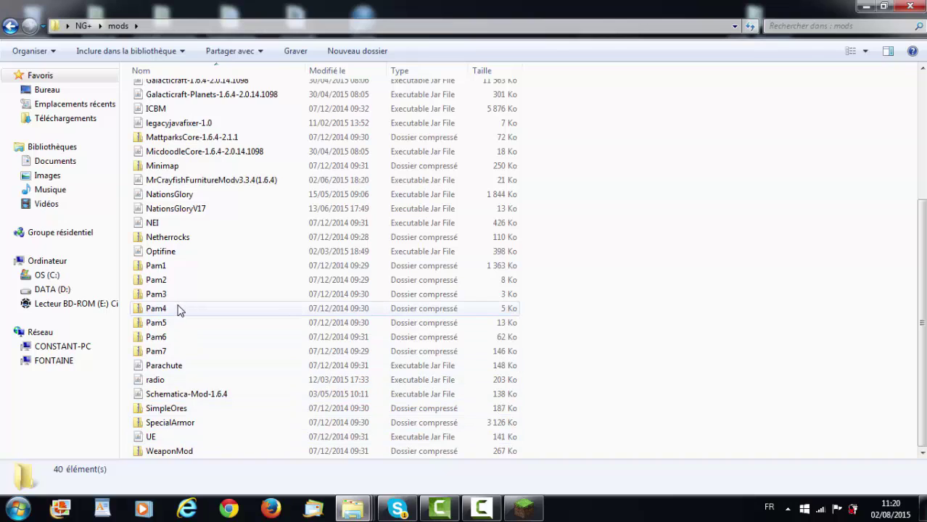
{"action": "left_click", "coordinate": [204, 399]}
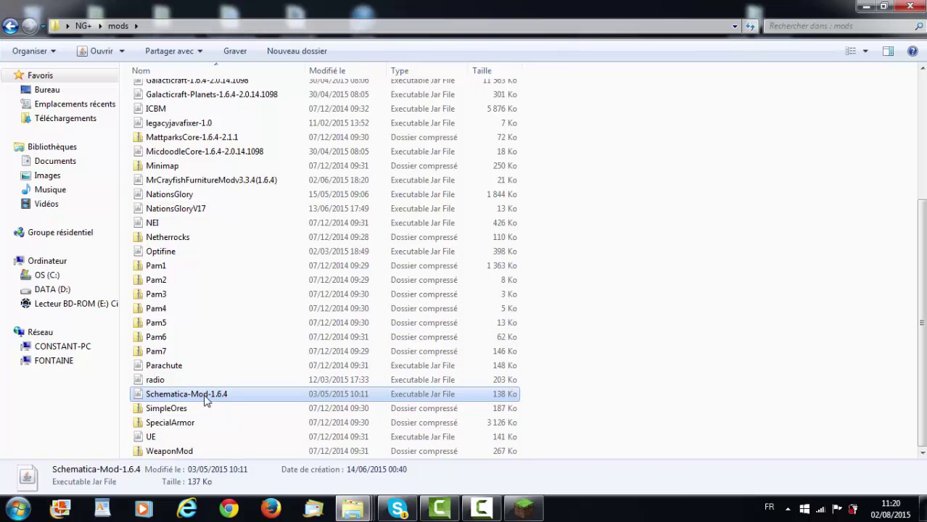
{"action": "right_click", "coordinate": [205, 399]}
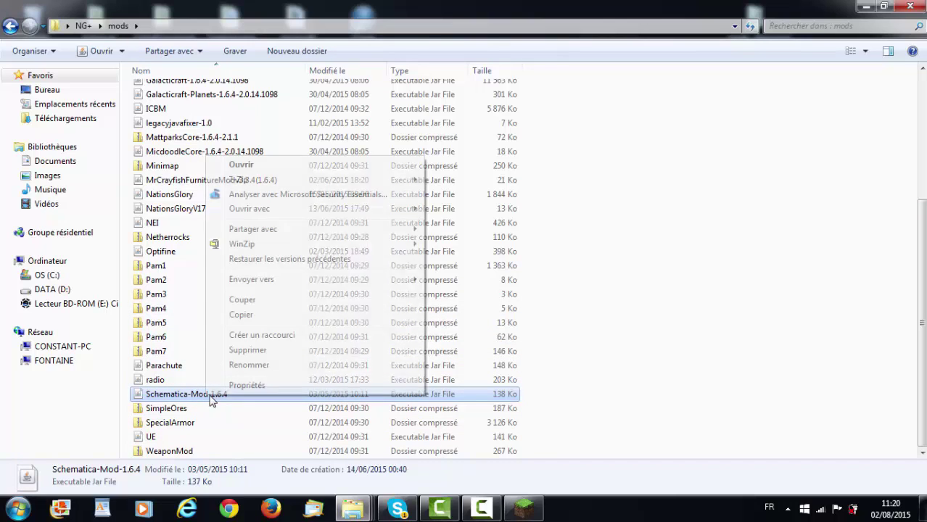
{"action": "left_click", "coordinate": [259, 317]}
{"action": "left_click", "coordinate": [713, 315]}
{"action": "left_click", "coordinate": [866, 7]}
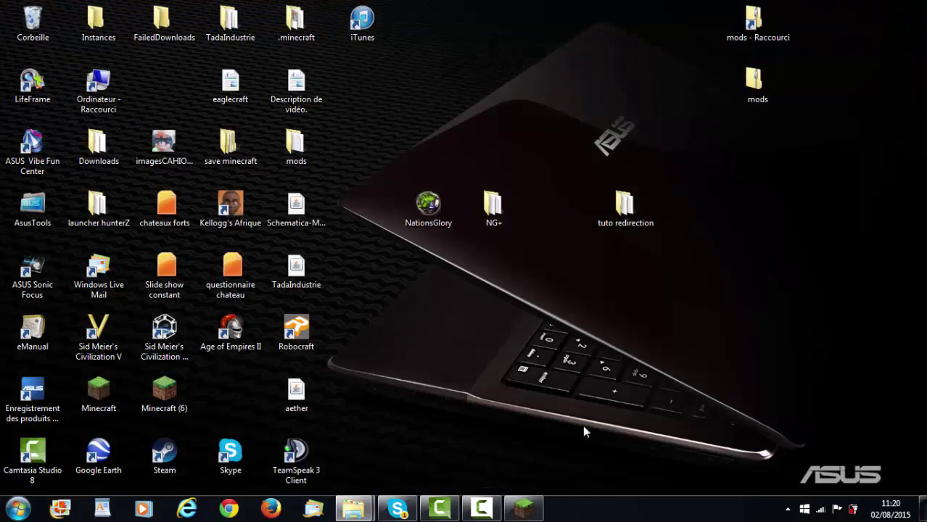
Step: Paste the Schematica-Mod-1.6.4 file into the mods subfolder of tuto redirection
{"action": "mouse_move", "coordinate": [355, 508]}
{"action": "mouse_move", "coordinate": [293, 463]}
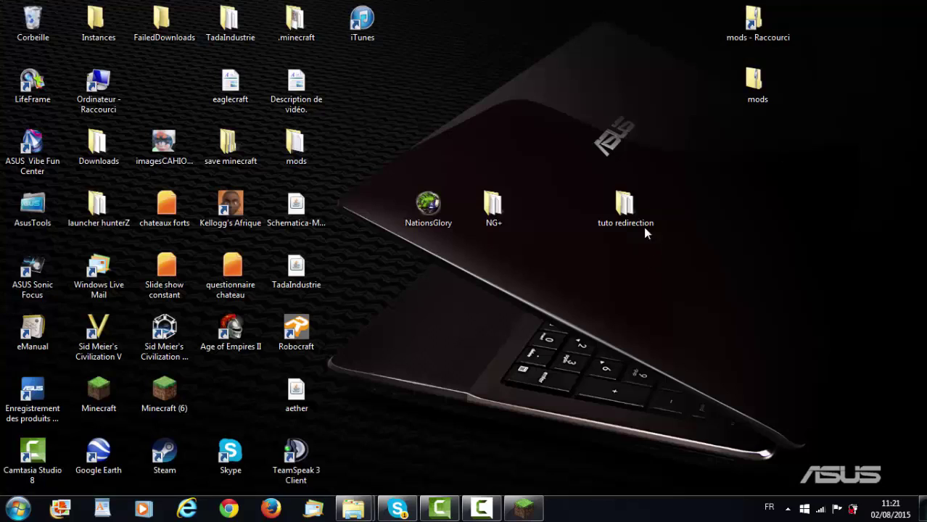
{"action": "double_click", "coordinate": [636, 210]}
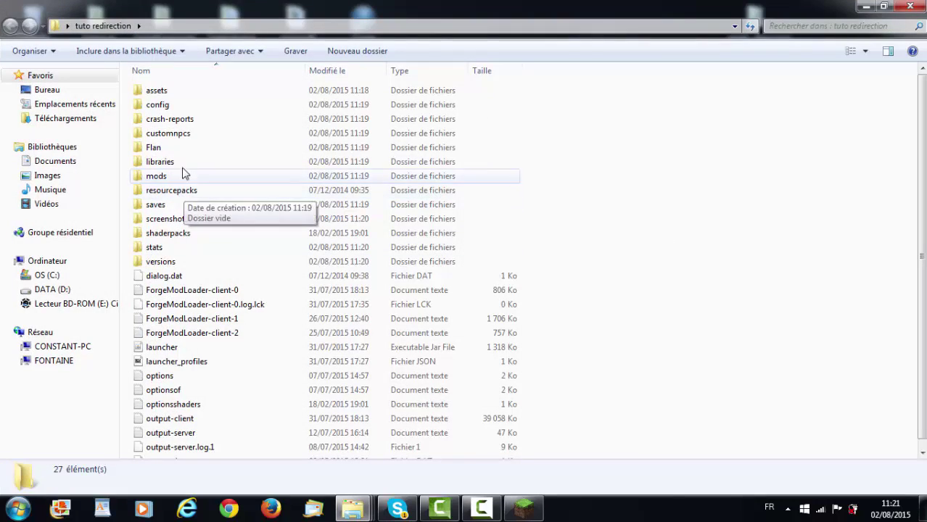
{"action": "left_click", "coordinate": [917, 7]}
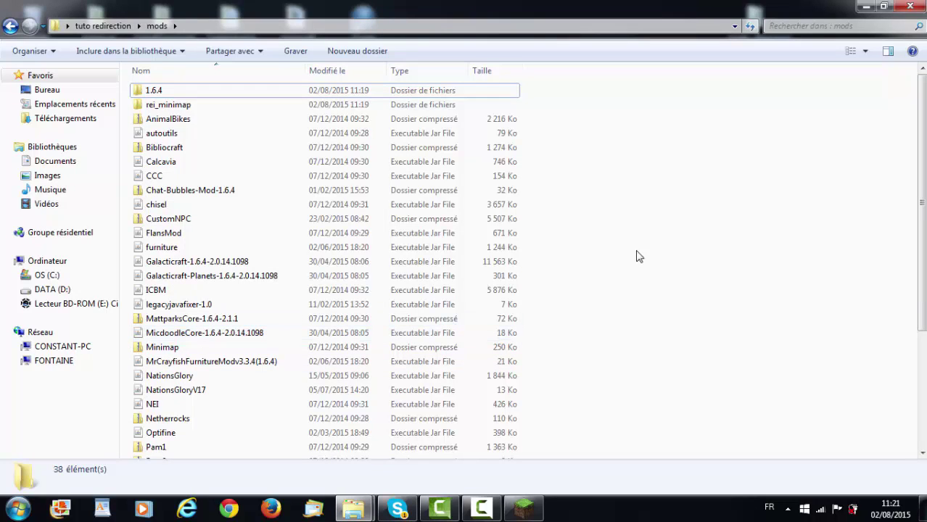
{"action": "right_click", "coordinate": [677, 249]}
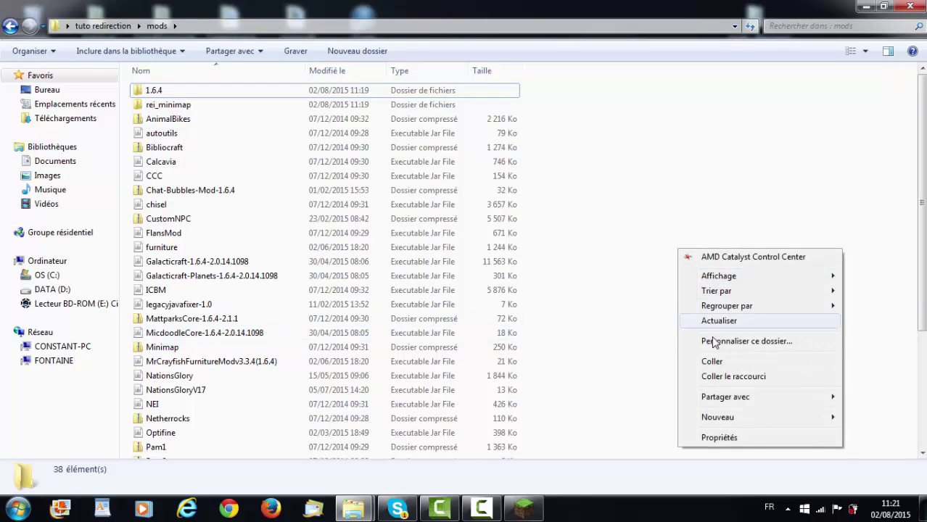
{"action": "left_click", "coordinate": [711, 362]}
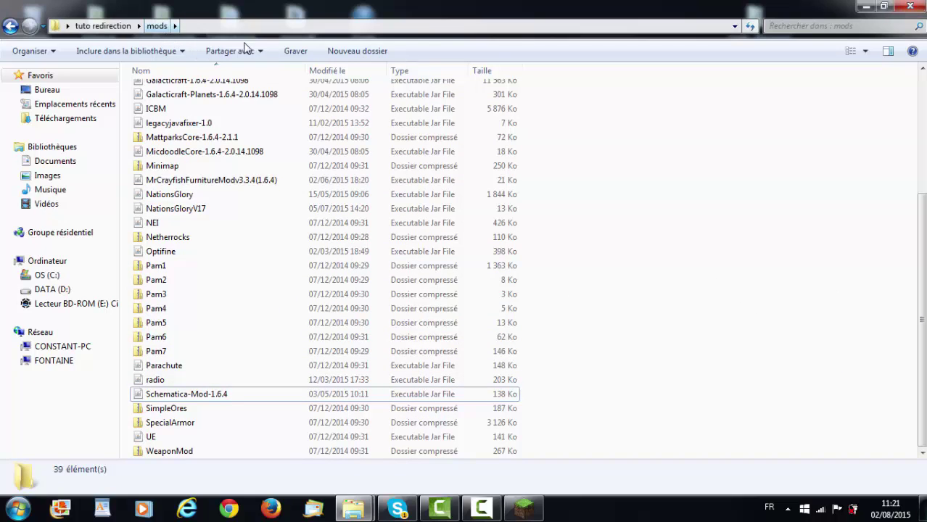
Step: Go back to the tuto redirection folder, copy its address, and minimize the window
{"action": "left_click", "coordinate": [103, 26]}
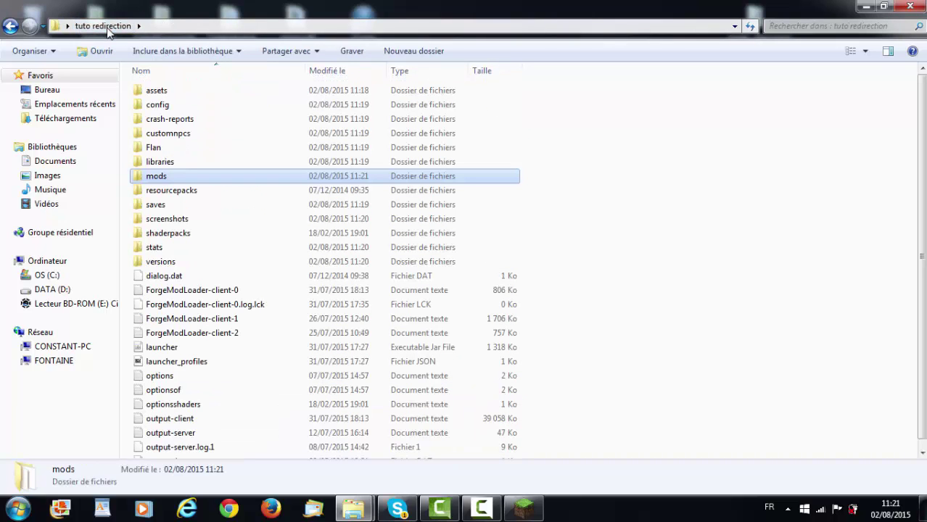
{"action": "right_click", "coordinate": [108, 32]}
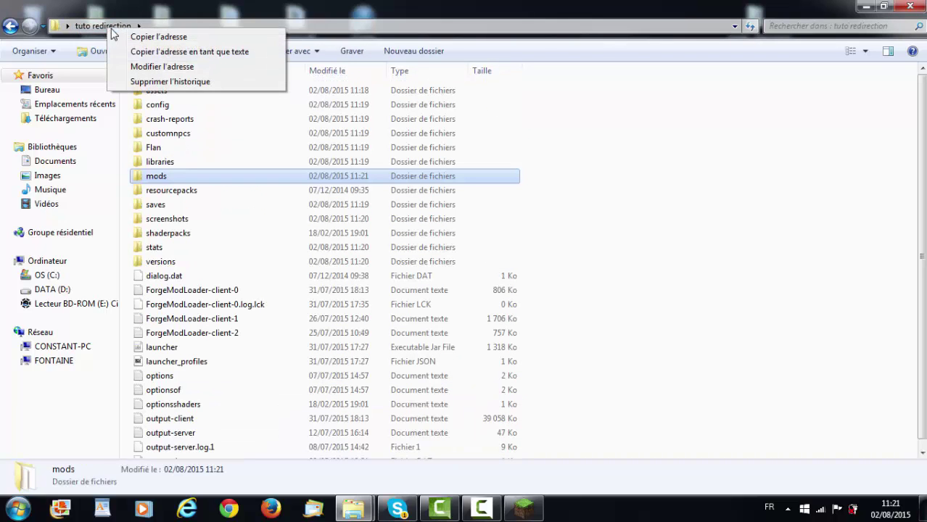
{"action": "left_click", "coordinate": [173, 40]}
{"action": "left_click", "coordinate": [627, 137]}
{"action": "left_click", "coordinate": [872, 7]}
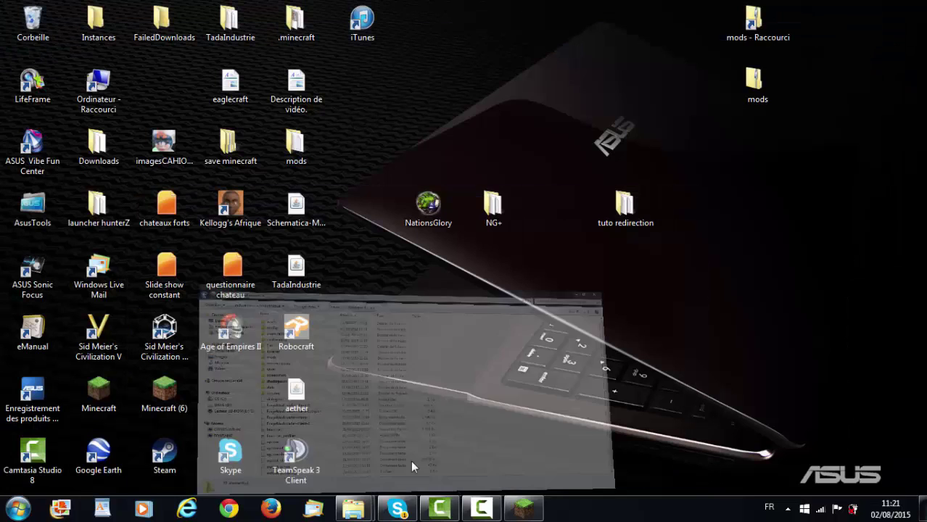
Step: Create a new launcher profile based on NationGlory and clear its game directory path
{"action": "left_click", "coordinate": [523, 508]}
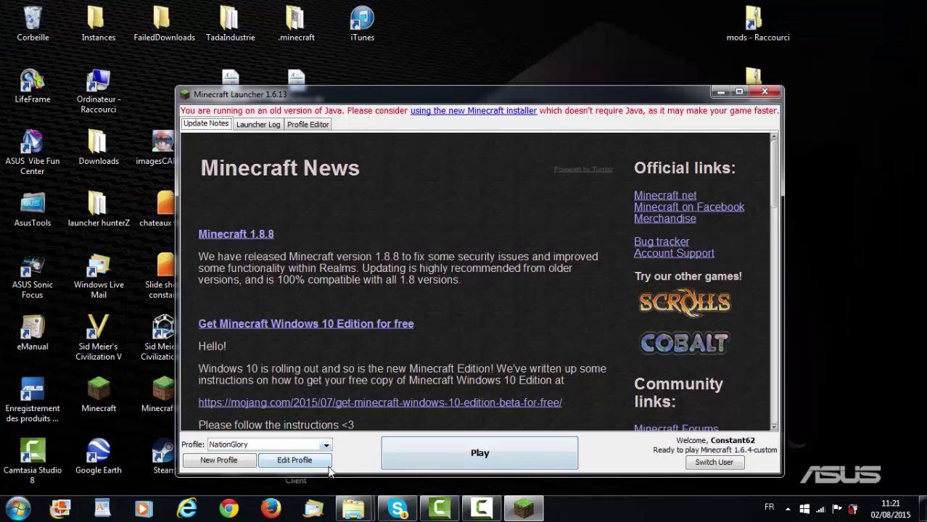
{"action": "left_click", "coordinate": [239, 462]}
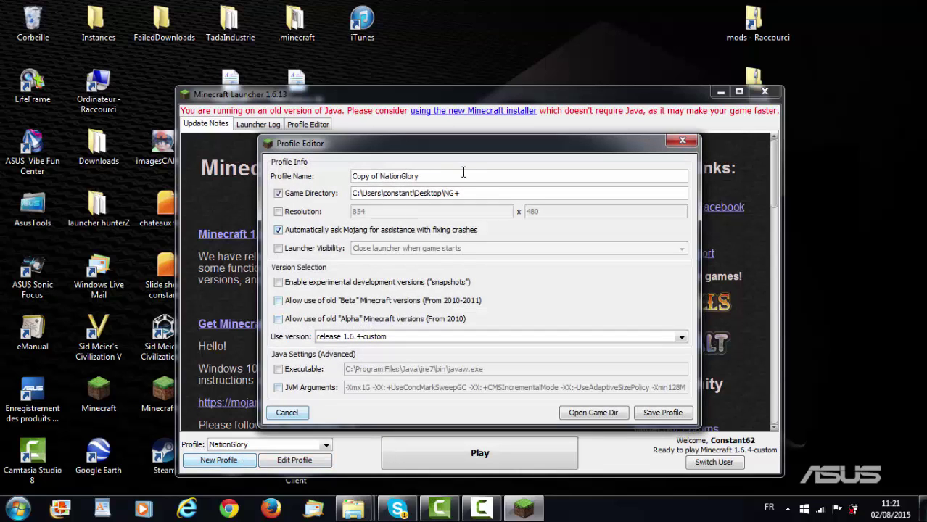
{"action": "left_click", "coordinate": [323, 196]}
{"action": "left_click", "coordinate": [323, 196]}
{"action": "left_click", "coordinate": [325, 203]}
{"action": "left_click", "coordinate": [324, 203]}
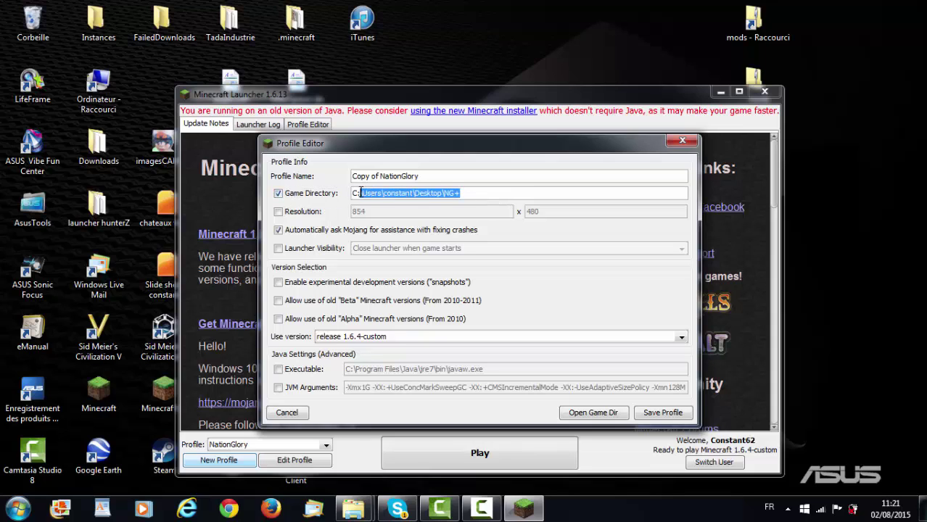
{"action": "key", "text": "BackSpace"}
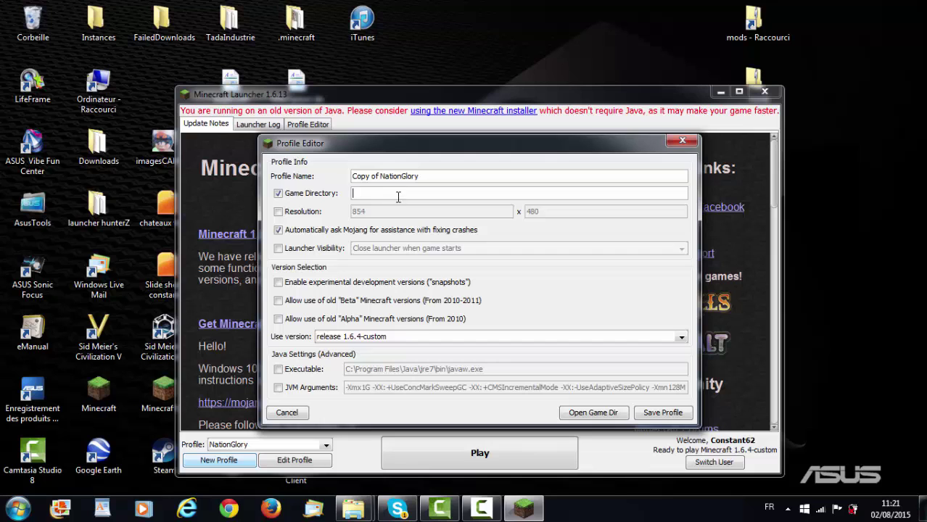
Step: Copy the tuto redirection folder's address as text, set it as the new profile's game directory, and save the profile
{"action": "mouse_move", "coordinate": [354, 510]}
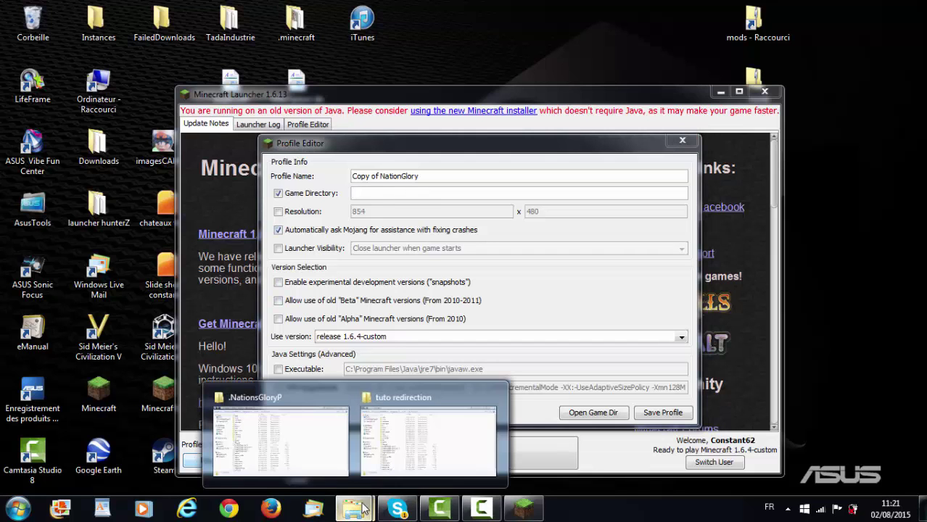
{"action": "left_click", "coordinate": [428, 435]}
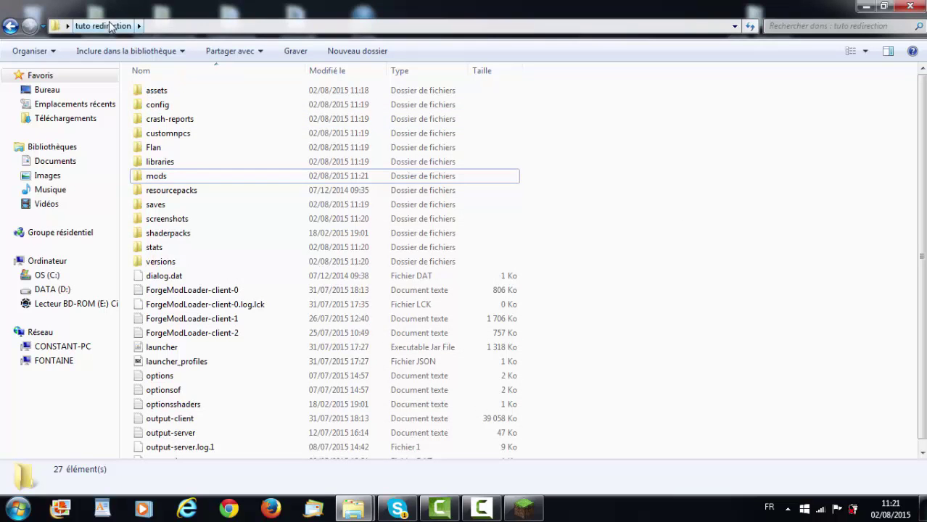
{"action": "left_click", "coordinate": [883, 6]}
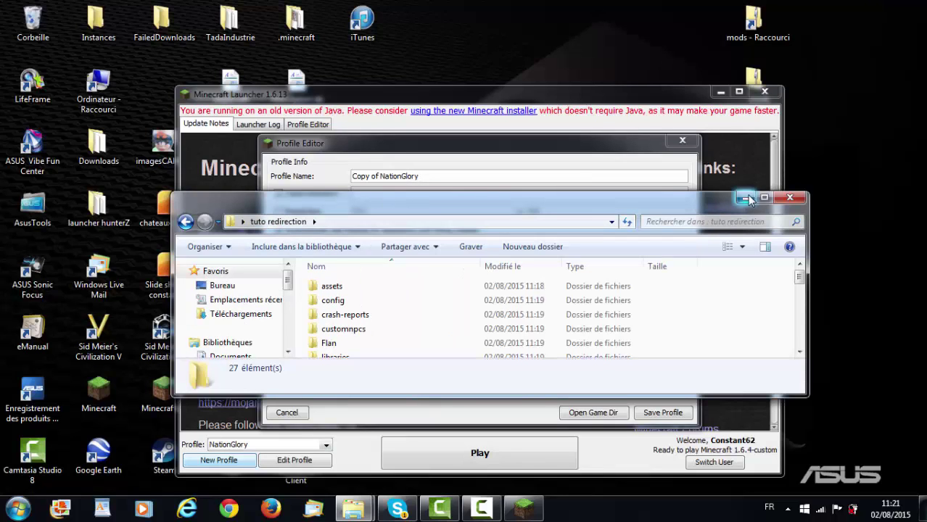
{"action": "right_click", "coordinate": [278, 227]}
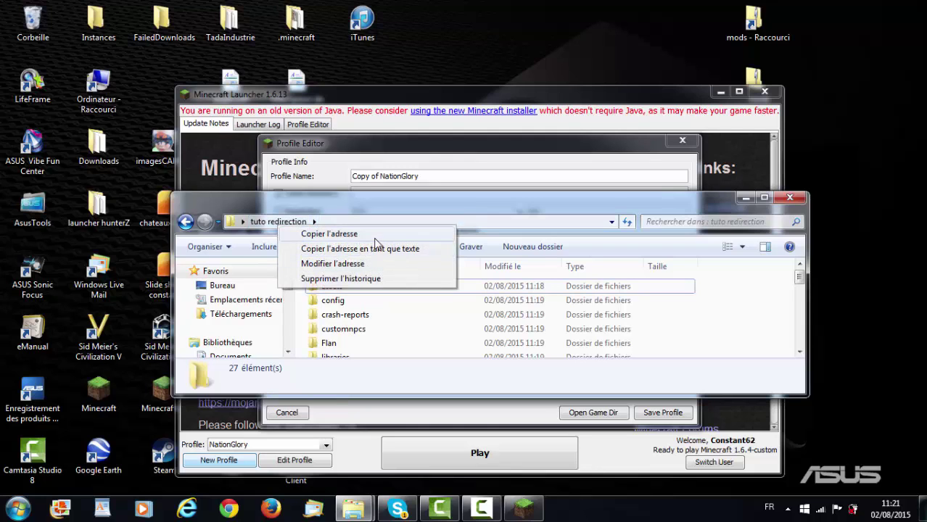
{"action": "left_click", "coordinate": [357, 248]}
{"action": "left_click", "coordinate": [747, 177]}
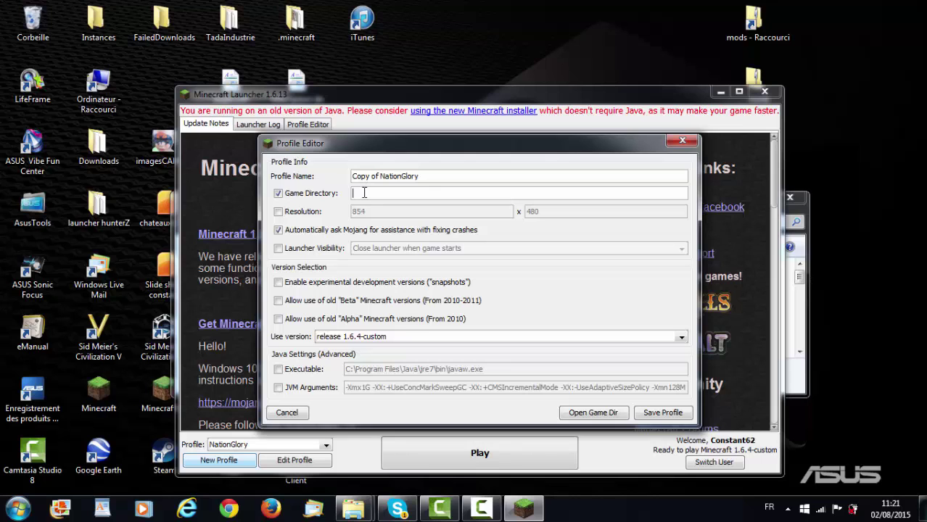
{"action": "mouse_move", "coordinate": [340, 514]}
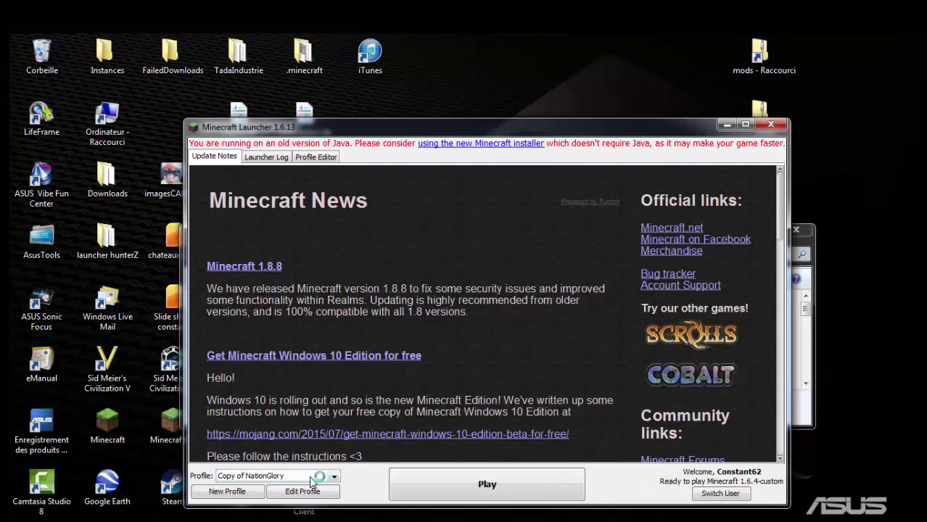
Step: Reopen the Copy of NationGlory profile, compare its game directory with the tuto redirection folder, and close both windows
{"action": "left_click", "coordinate": [311, 478]}
{"action": "left_click", "coordinate": [311, 478]}
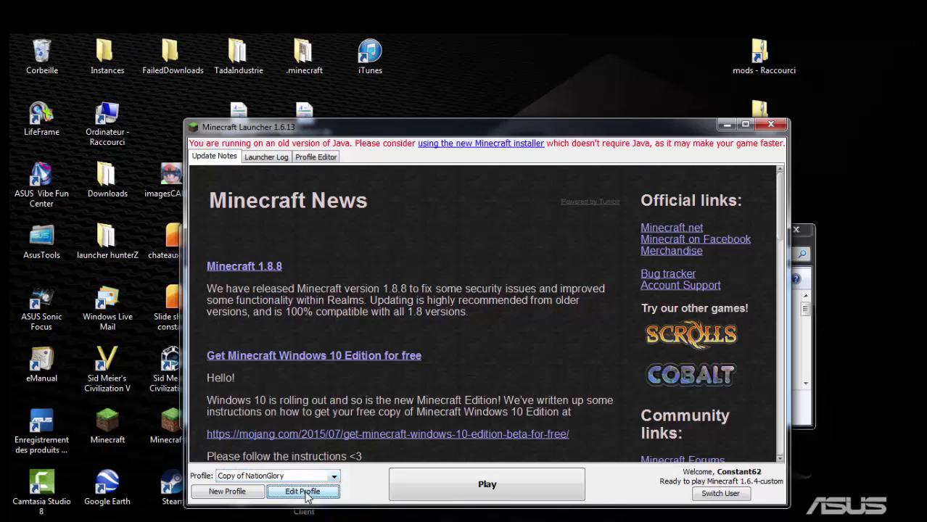
{"action": "left_click", "coordinate": [303, 493]}
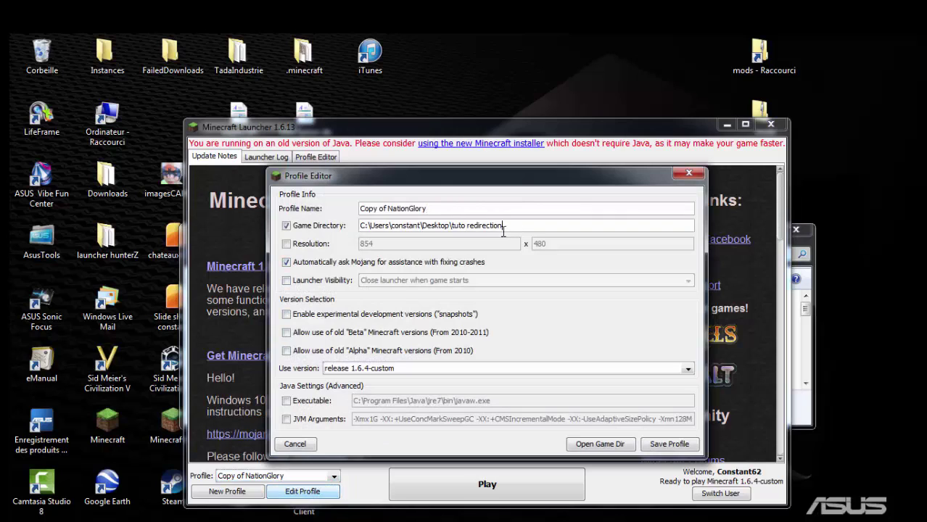
{"action": "left_click", "coordinate": [363, 520]}
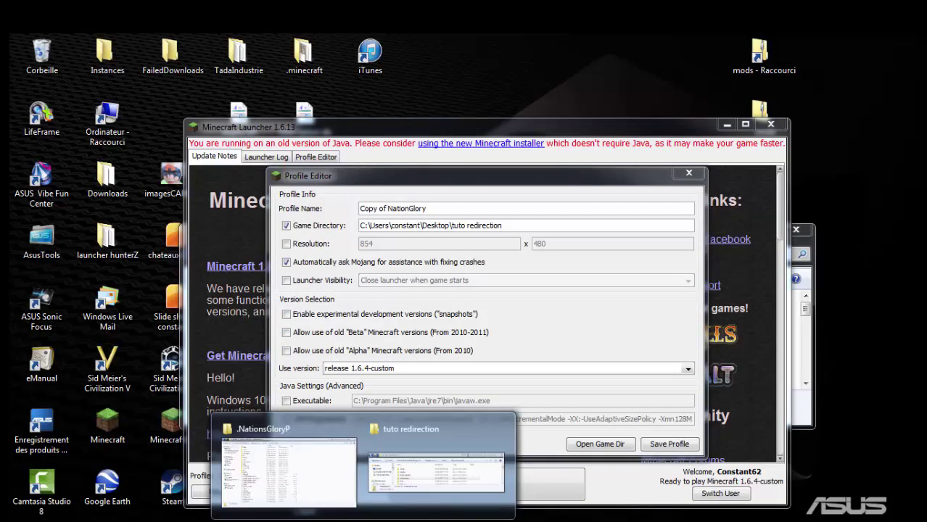
{"action": "left_click", "coordinate": [583, 494]}
{"action": "left_click", "coordinate": [362, 519]}
{"action": "left_click", "coordinate": [442, 475]}
{"action": "left_click", "coordinate": [770, 229]}
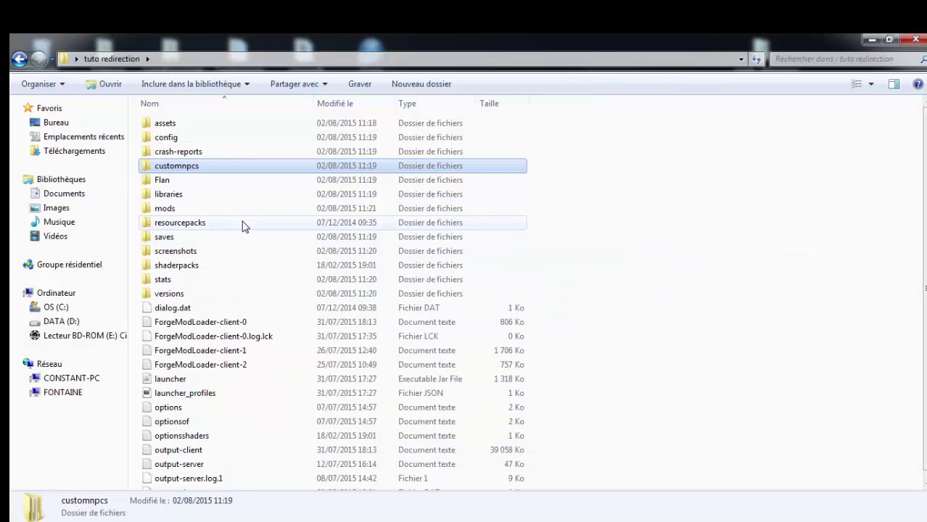
{"action": "left_click", "coordinate": [915, 38]}
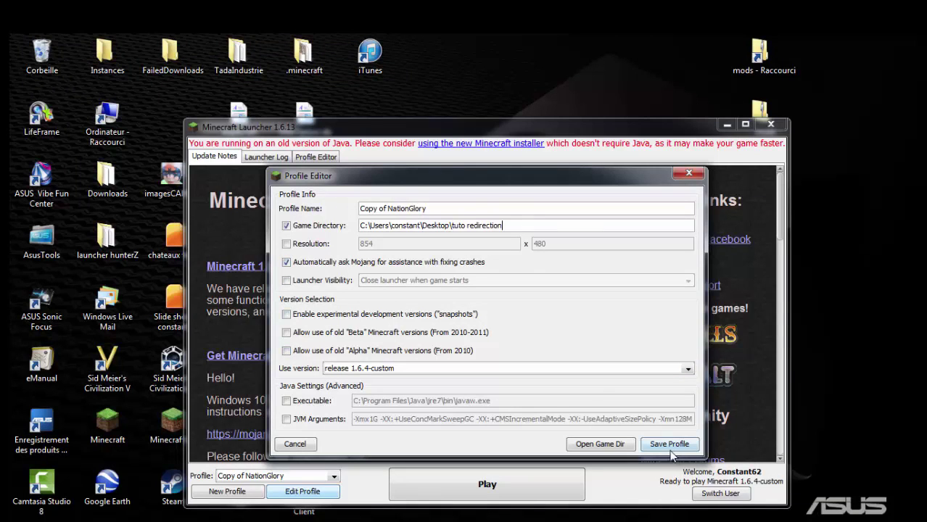
{"action": "left_click", "coordinate": [688, 174]}
Step: Rename the Copy of NationGlory profile to tuto redirection and save it
{"action": "left_click", "coordinate": [334, 476]}
{"action": "left_click", "coordinate": [261, 420]}
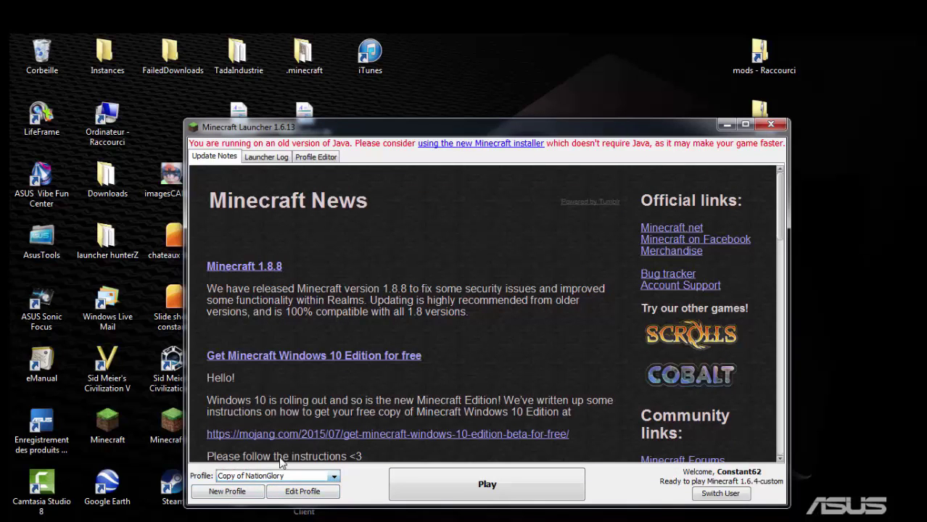
{"action": "left_click", "coordinate": [303, 491]}
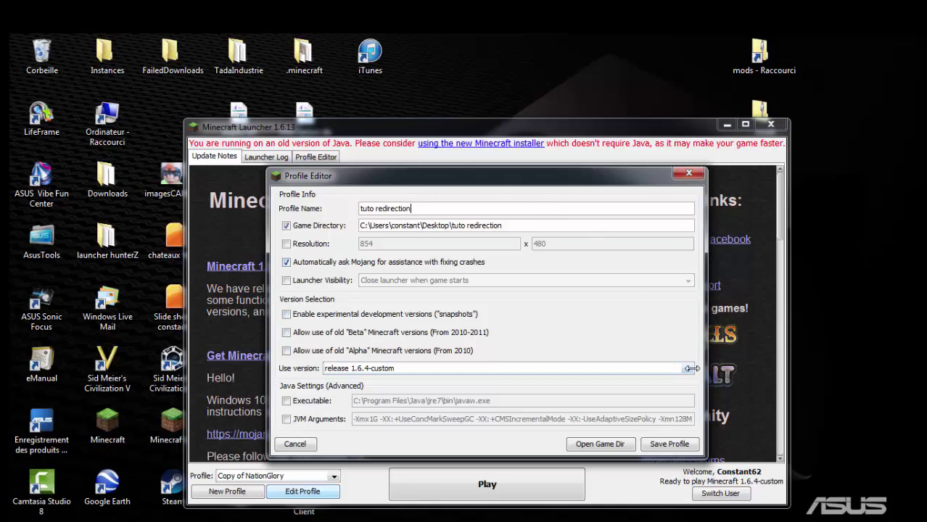
{"action": "left_click", "coordinate": [668, 444]}
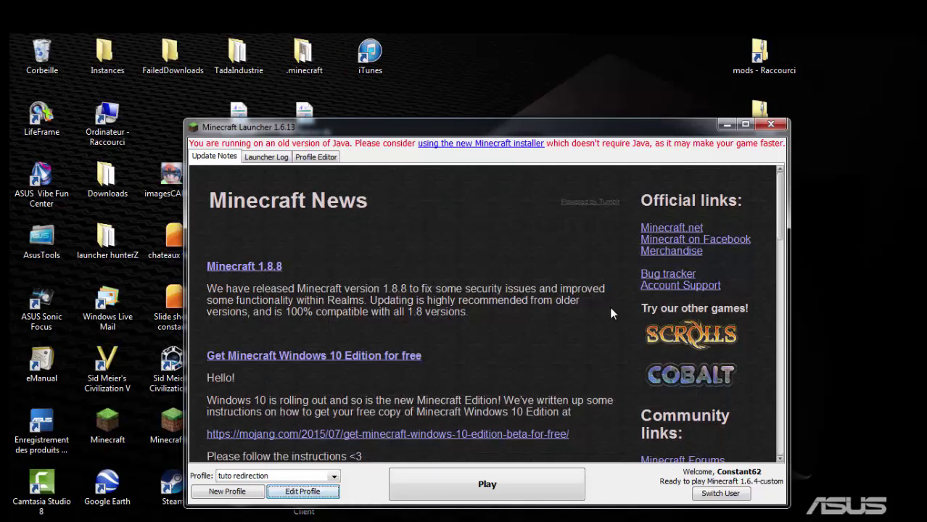
Step: Close the launcher, check the contents of the desktop's tuto redirection folder, and close that folder
{"action": "left_click", "coordinate": [770, 126]}
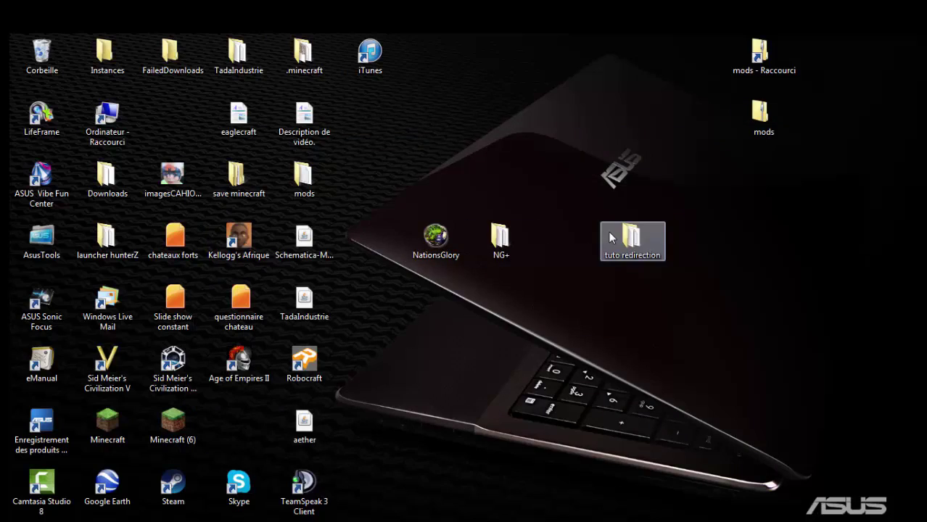
{"action": "double_click", "coordinate": [631, 245]}
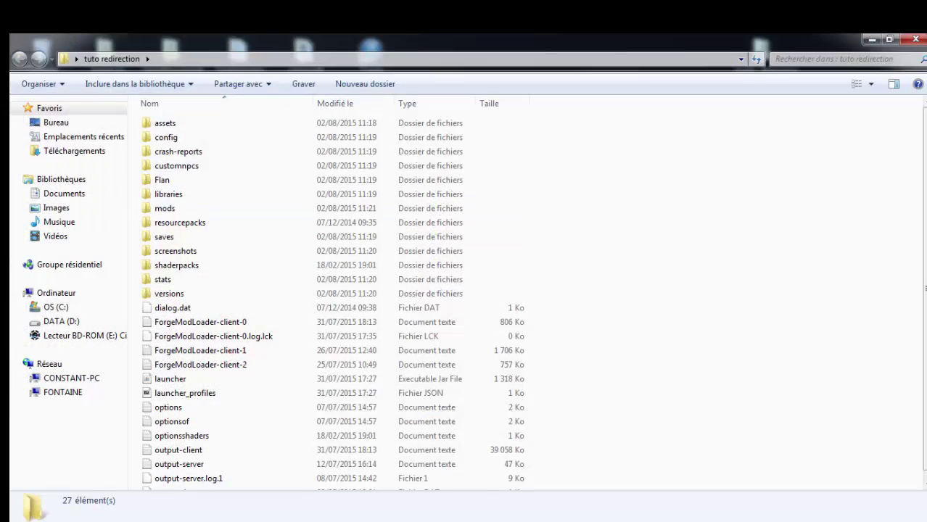
{"action": "left_click", "coordinate": [916, 39]}
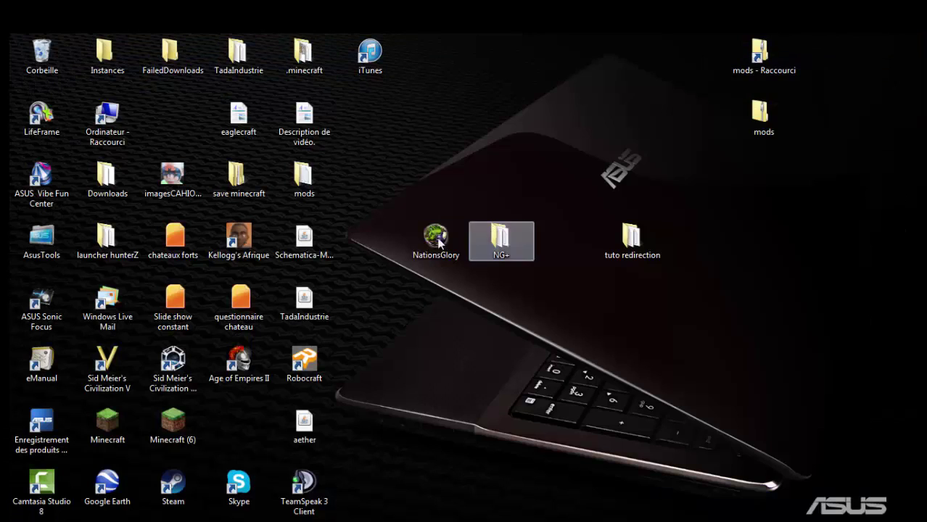
Step: Open the mods subfolder of .NationsGloryP in AppData Roaming, look through its files, and close all .NationsGloryP windows
{"action": "key", "text": "super+r"}
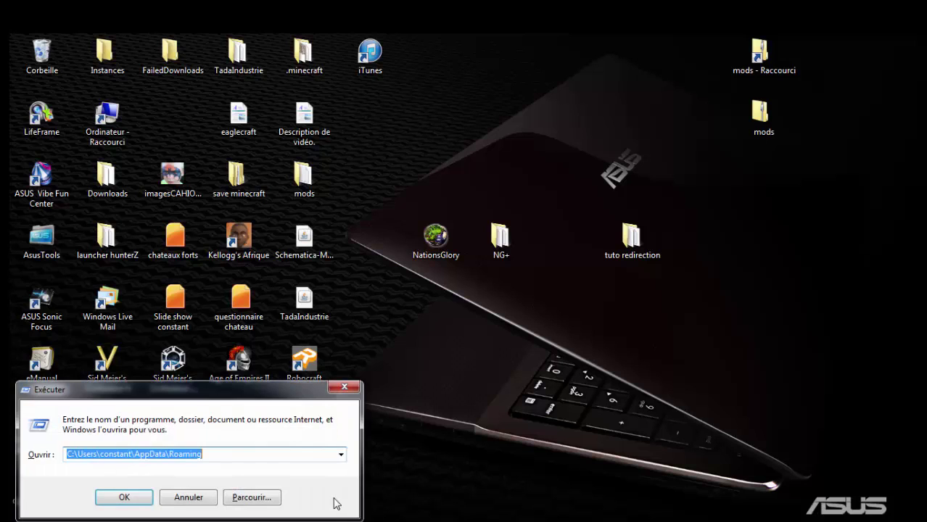
{"action": "key", "text": "Return"}
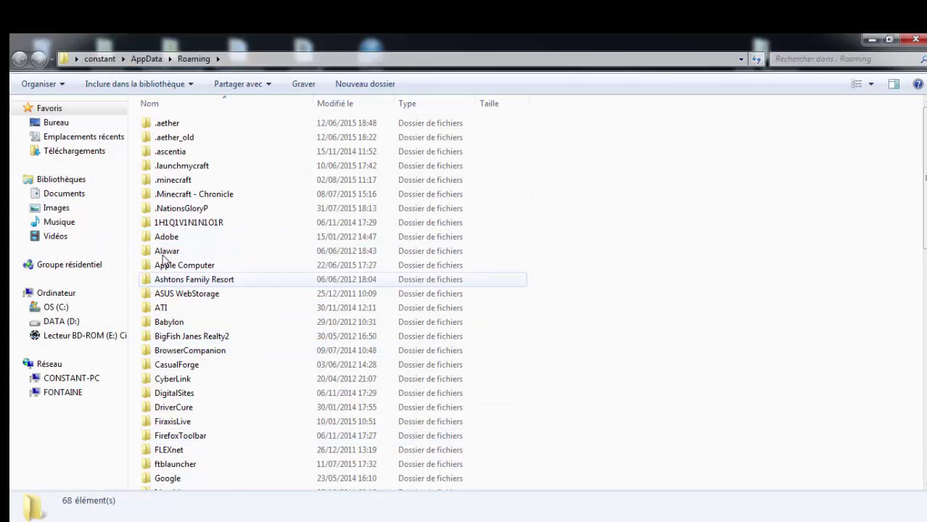
{"action": "left_click", "coordinate": [186, 193]}
{"action": "double_click", "coordinate": [187, 208]}
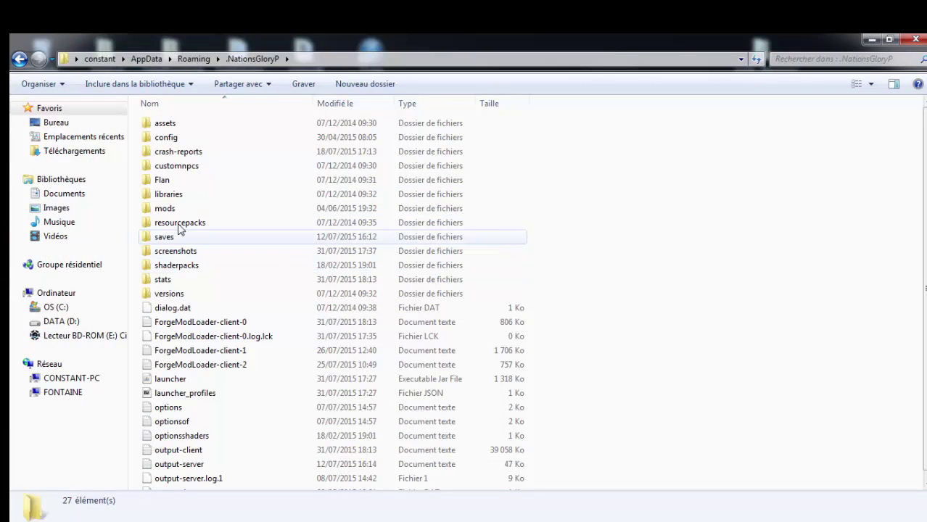
{"action": "double_click", "coordinate": [174, 208]}
{"action": "scroll", "coordinate": [194, 267], "scroll_direction": "down", "scroll_amount": 1}
{"action": "scroll", "coordinate": [194, 267], "scroll_direction": "down", "scroll_amount": 3}
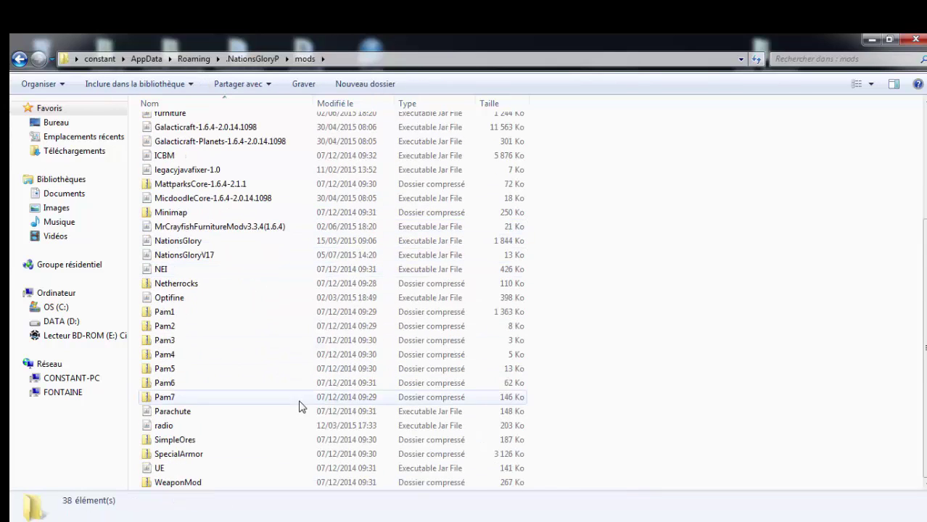
{"action": "left_click", "coordinate": [915, 39]}
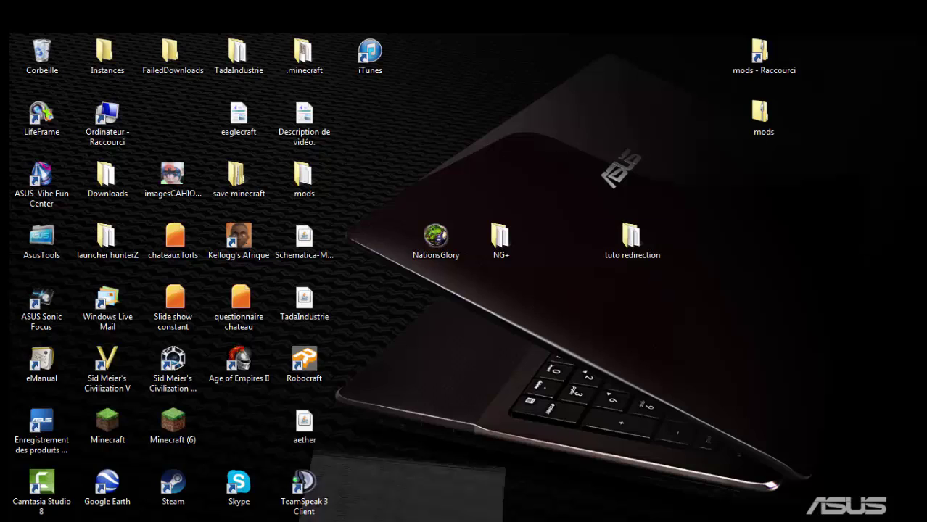
{"action": "left_click", "coordinate": [402, 494]}
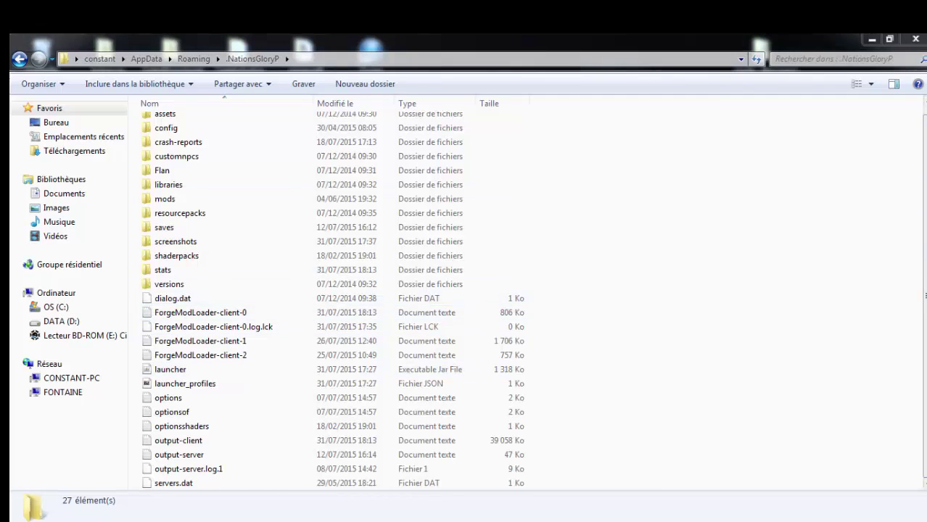
{"action": "left_click", "coordinate": [915, 39]}
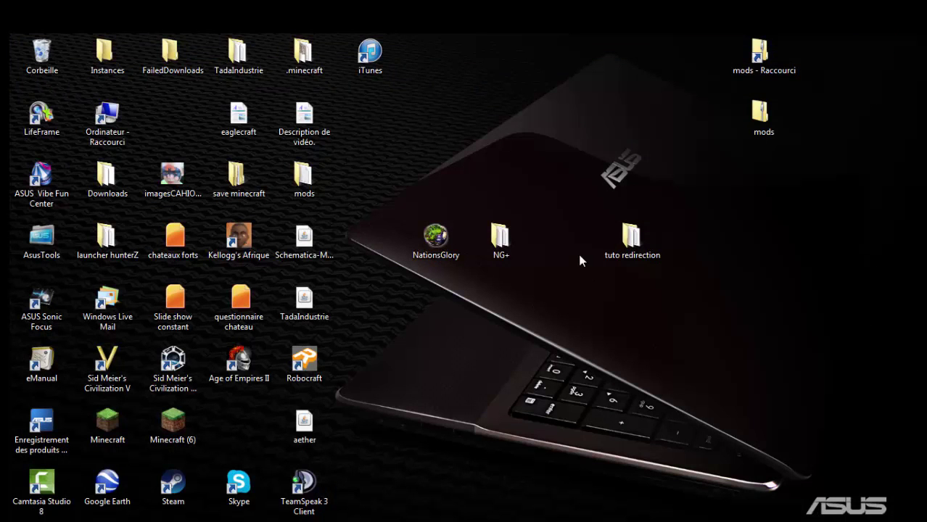
{"action": "left_click_drag", "start_coordinate": [620, 260], "coordinate": [644, 242]}
{"action": "right_click", "coordinate": [644, 241]}
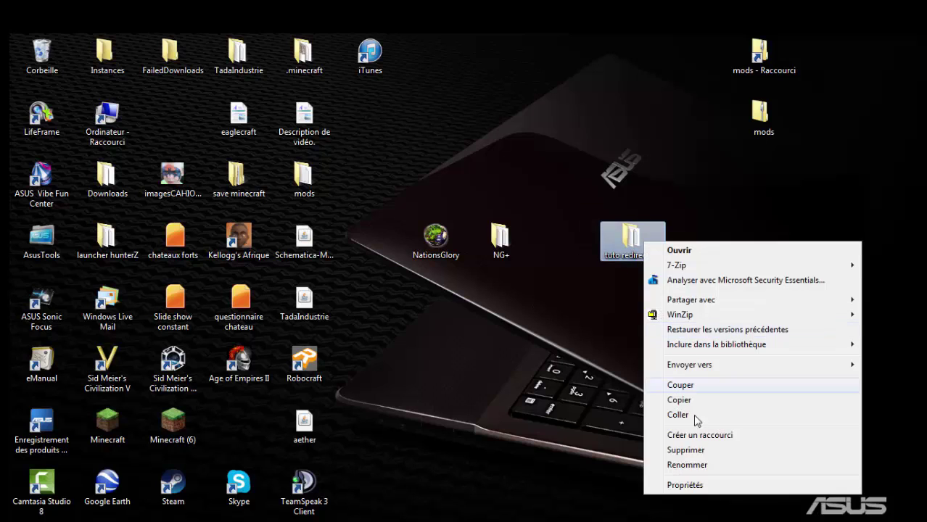
{"action": "left_click", "coordinate": [696, 452]}
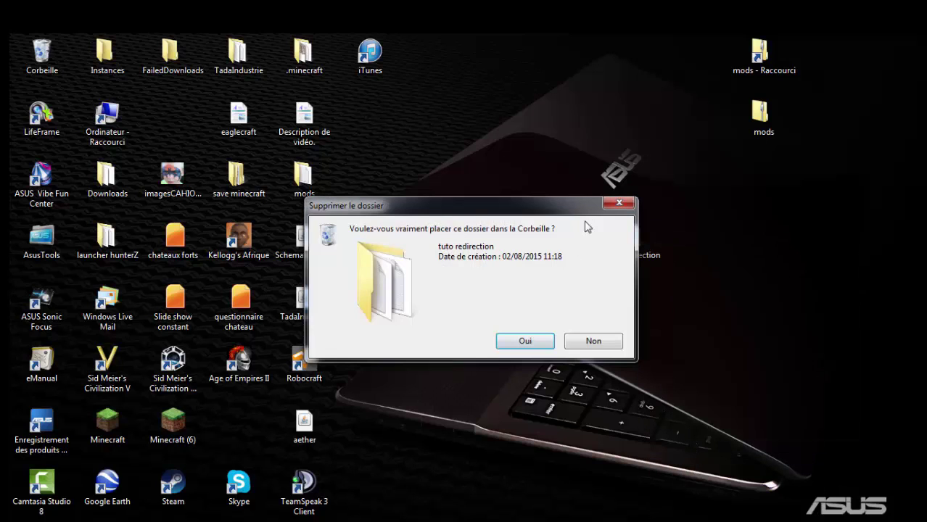
{"action": "left_click", "coordinate": [616, 203]}
Step: Move the NationsGlory icon beside Minecraft (6) and the NG+ folder below FailedDownloads on the desktop
{"action": "left_click_drag", "start_coordinate": [540, 266], "coordinate": [206, 164]}
{"action": "left_click_drag", "start_coordinate": [200, 126], "coordinate": [399, 258]}
{"action": "left_click_drag", "start_coordinate": [435, 243], "coordinate": [231, 440]}
{"action": "left_click_drag", "start_coordinate": [500, 239], "coordinate": [199, 132]}
{"action": "left_click", "coordinate": [484, 396]}
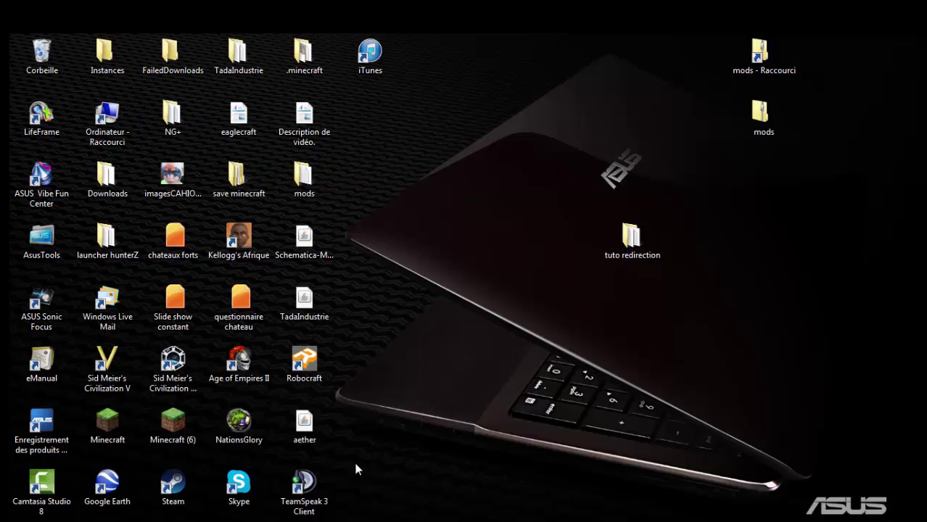
Step: Start Minecraft (6), open the zipped mods folder on the desktop, and go through its mod files one by one
{"action": "double_click", "coordinate": [164, 424]}
{"action": "double_click", "coordinate": [753, 130]}
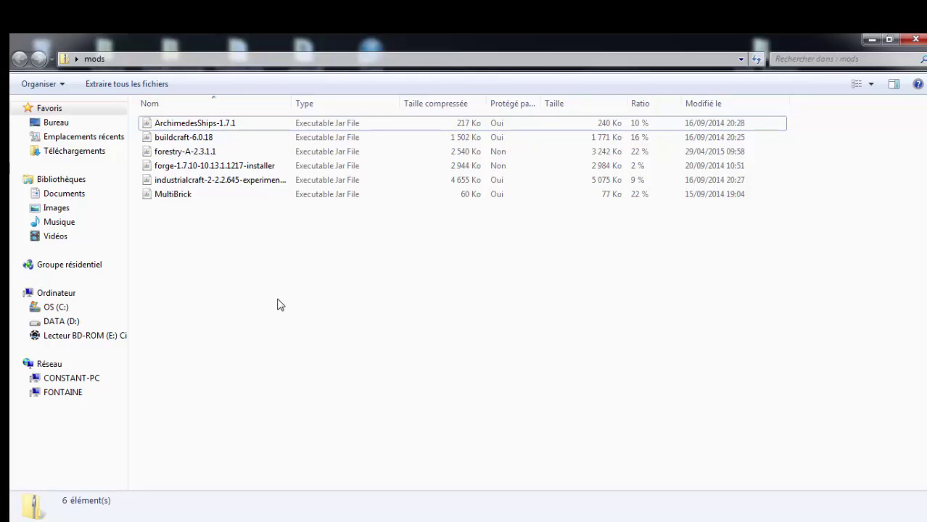
{"action": "left_click", "coordinate": [236, 167]}
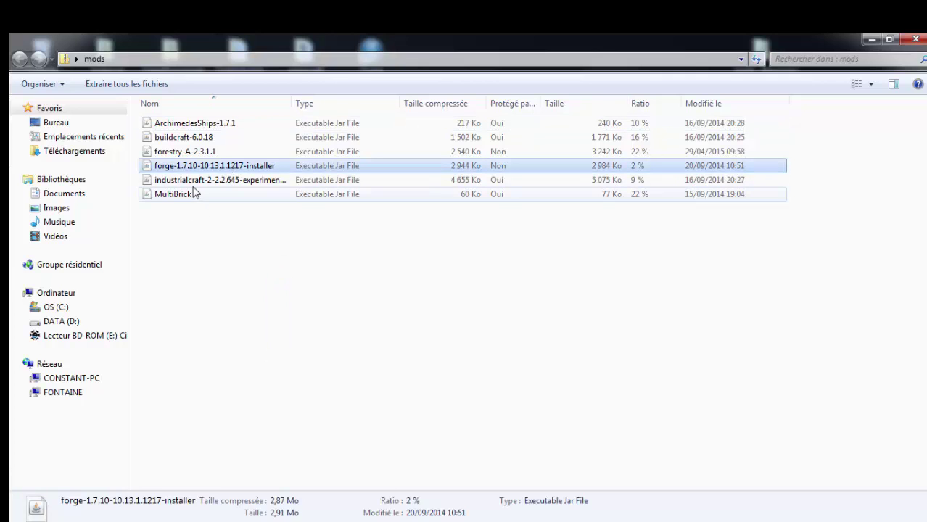
{"action": "left_click", "coordinate": [201, 181]}
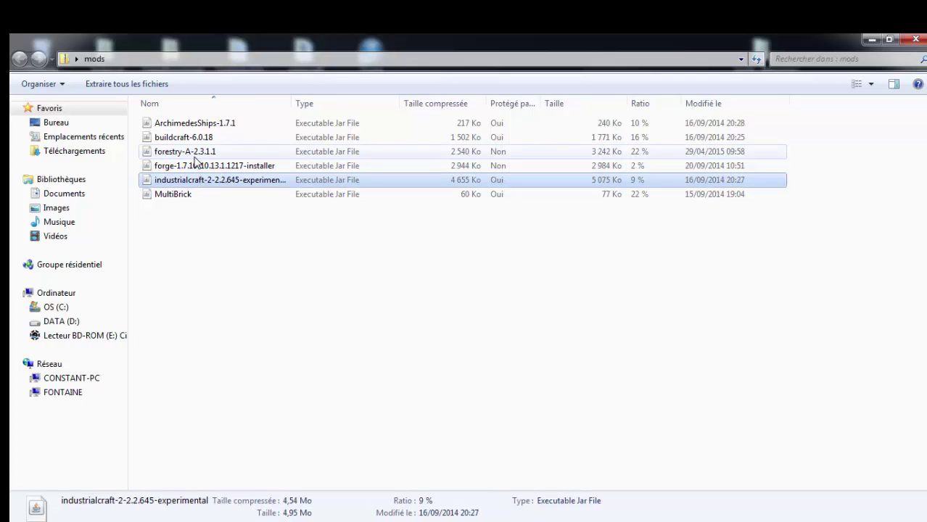
{"action": "left_click", "coordinate": [198, 152]}
{"action": "left_click", "coordinate": [202, 138]}
{"action": "left_click", "coordinate": [202, 125]}
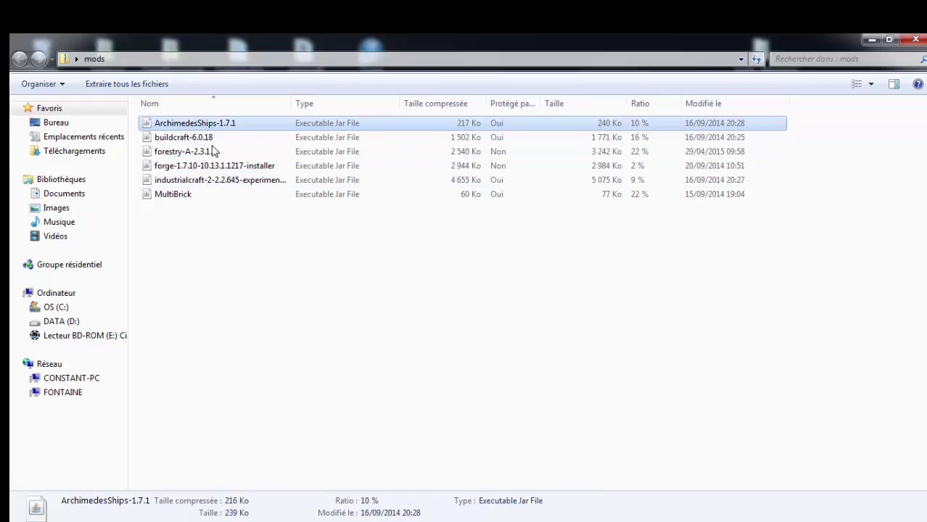
Step: Review the files in the zipped mods folder from MultiBrick up to ArchimedesShips-1.7.1
{"action": "left_click", "coordinate": [211, 197]}
{"action": "left_click", "coordinate": [303, 353]}
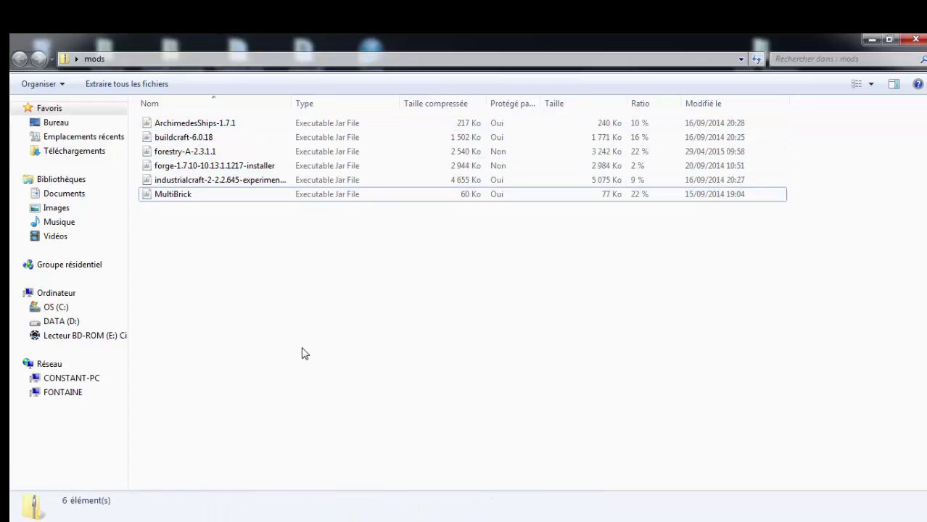
{"action": "left_click", "coordinate": [694, 198]}
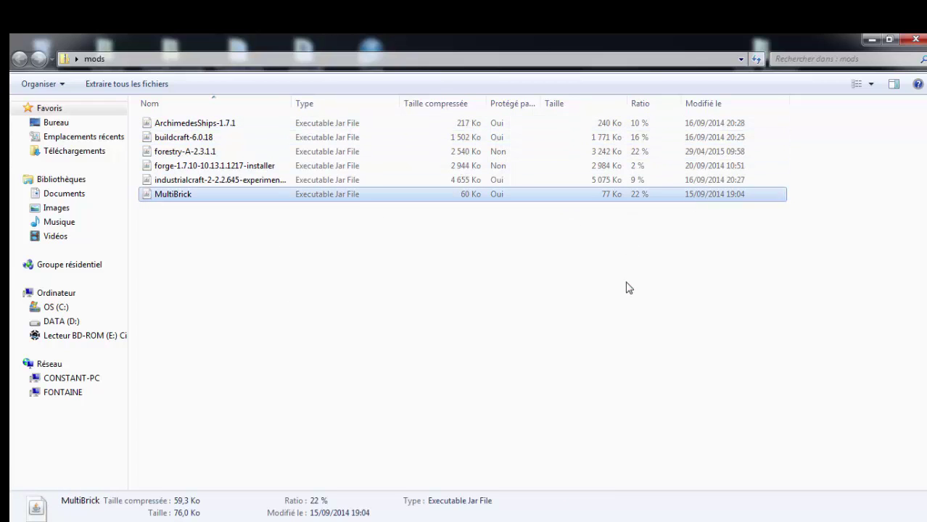
{"action": "key", "text": "Up"}
{"action": "key", "text": "Up"}
{"action": "key", "text": "Up"}
{"action": "key", "text": "Up"}
{"action": "key", "text": "Up"}
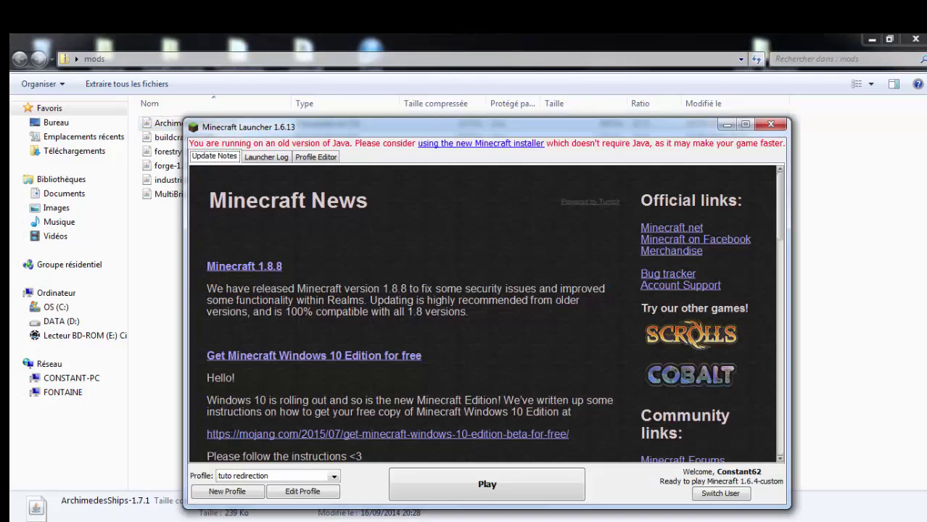
Step: Choose the launcher profile listed directly below (Default) and start the game with it
{"action": "left_click", "coordinate": [271, 475]}
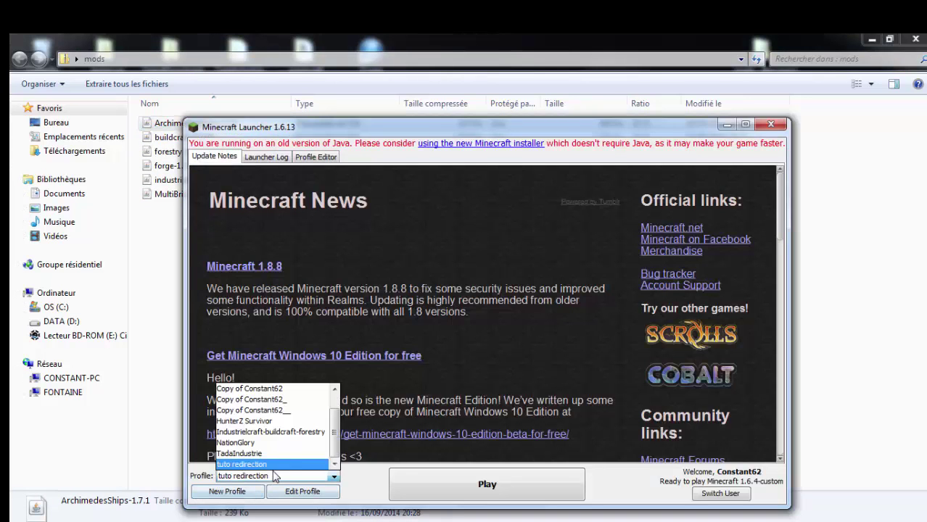
{"action": "scroll", "coordinate": [288, 448], "scroll_direction": "up", "scroll_amount": 1}
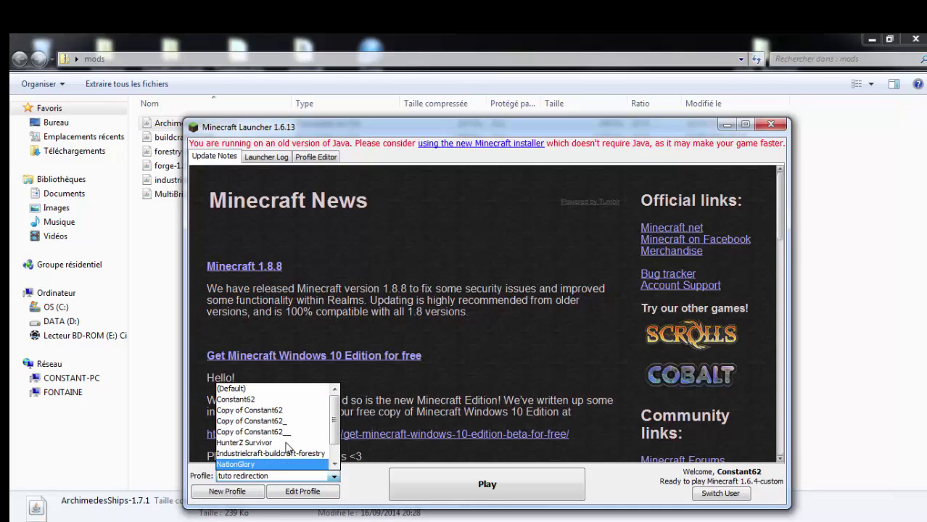
{"action": "left_click", "coordinate": [247, 399]}
{"action": "left_click", "coordinate": [406, 482]}
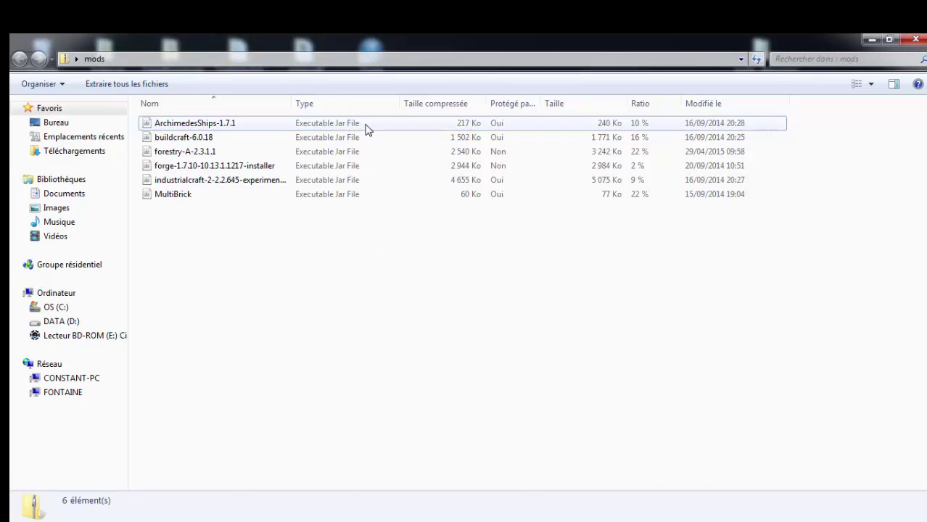
Step: Run through the mod files between ArchimedesShips-1.7.1 and MultiBrick repeatedly, and close the zipped mods folder
{"action": "key", "text": "Down"}
{"action": "key", "text": "Down"}
{"action": "key", "text": "Down"}
{"action": "key", "text": "Down"}
{"action": "key", "text": "Down"}
{"action": "key", "text": "Down"}
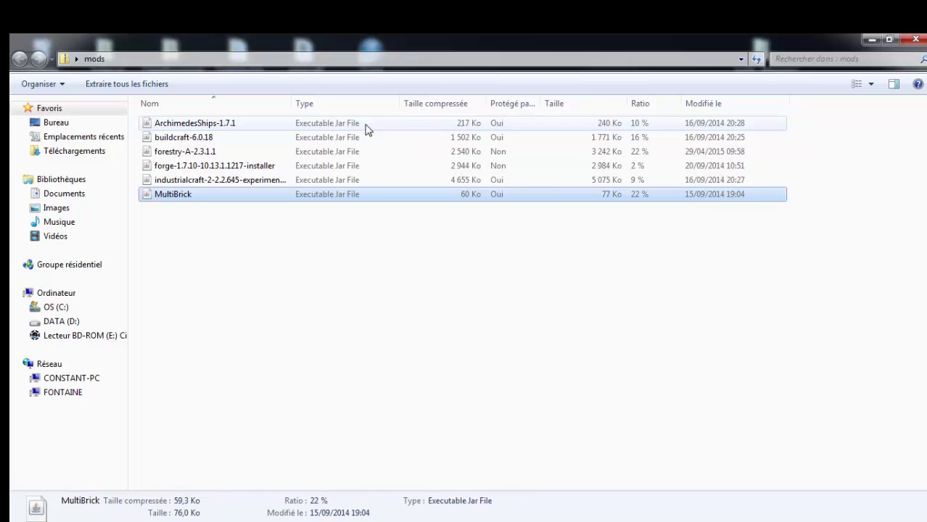
{"action": "key", "text": "Up"}
{"action": "key", "text": "Up"}
{"action": "key", "text": "Up"}
{"action": "key", "text": "Up"}
{"action": "key", "text": "Up"}
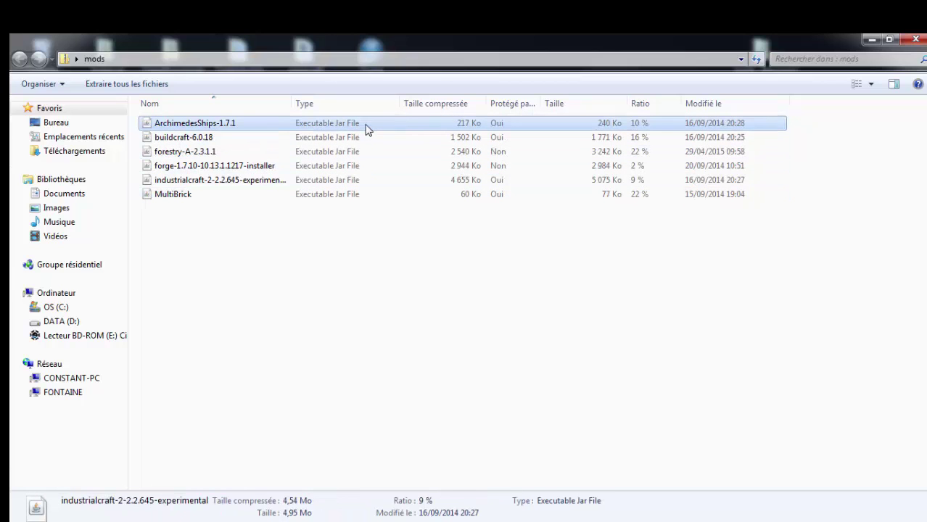
{"action": "left_click", "coordinate": [699, 200]}
{"action": "key", "text": "Up"}
{"action": "key", "text": "Up"}
{"action": "key", "text": "Up"}
{"action": "key", "text": "Up"}
{"action": "key", "text": "Up"}
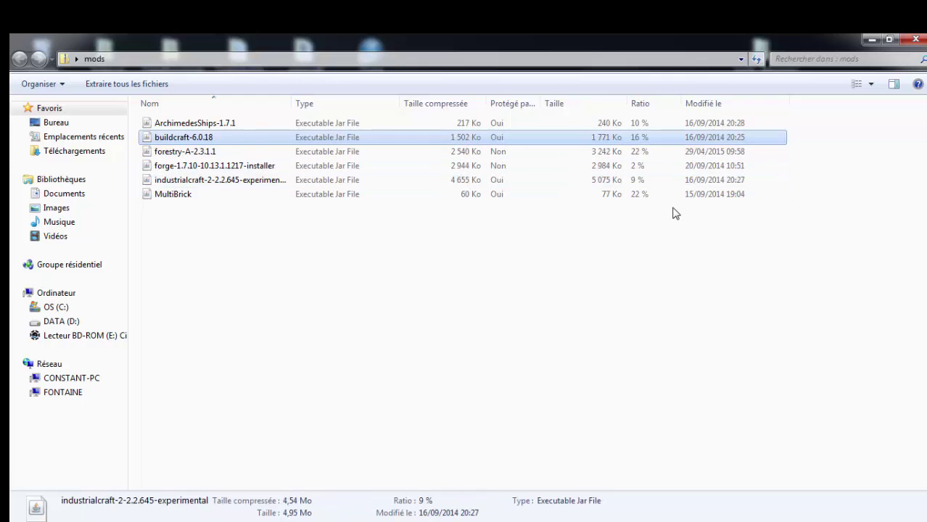
{"action": "key", "text": "Down"}
{"action": "key", "text": "Down"}
{"action": "key", "text": "Down"}
{"action": "key", "text": "Down"}
{"action": "key", "text": "Down"}
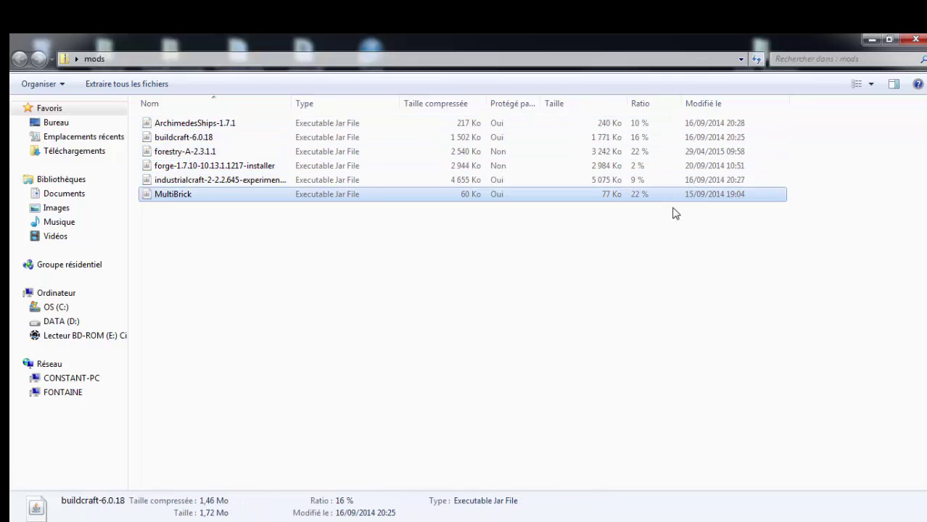
{"action": "key", "text": "Up"}
{"action": "key", "text": "Up"}
{"action": "key", "text": "Up"}
{"action": "key", "text": "Up"}
{"action": "key", "text": "Up"}
{"action": "key", "text": "Down"}
{"action": "key", "text": "Down"}
{"action": "key", "text": "Down"}
{"action": "key", "text": "Down"}
{"action": "key", "text": "Down"}
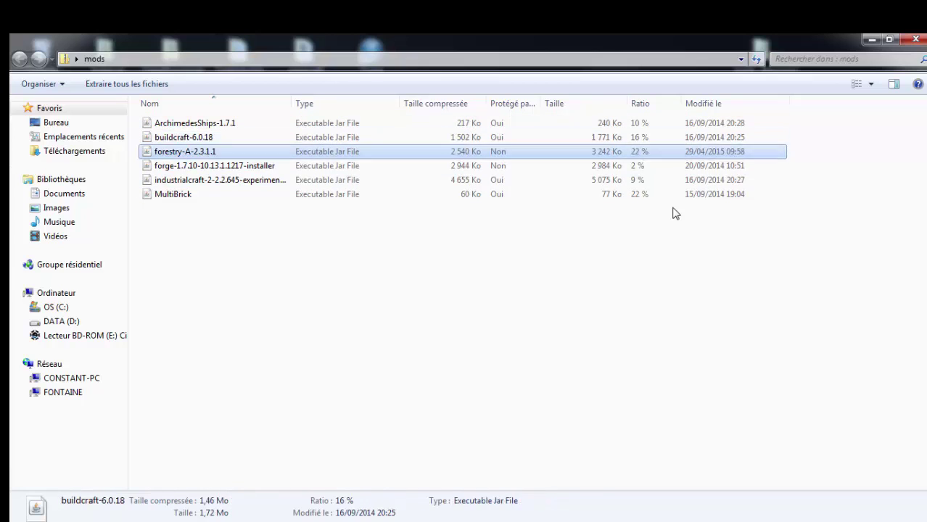
{"action": "key", "text": "Up"}
{"action": "key", "text": "Up"}
{"action": "key", "text": "Up"}
{"action": "key", "text": "Up"}
{"action": "key", "text": "Up"}
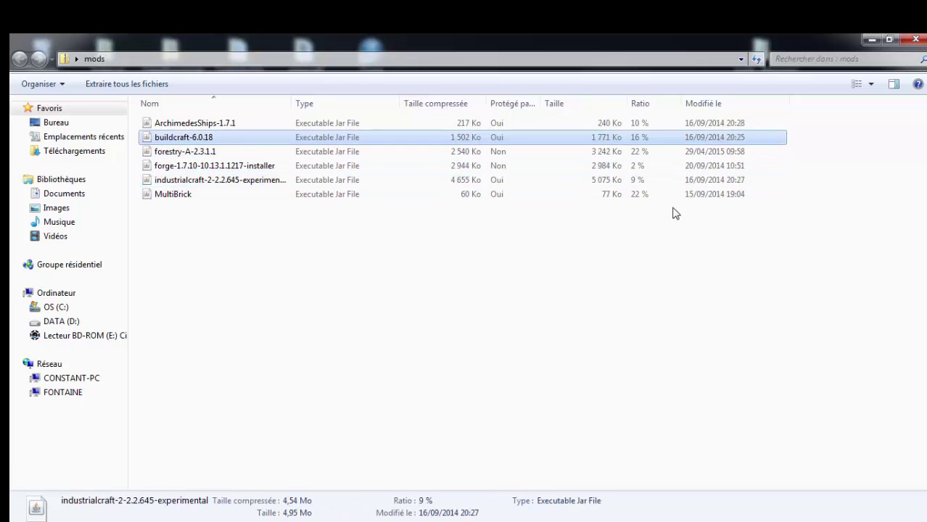
{"action": "key", "text": "Down"}
{"action": "key", "text": "Down"}
{"action": "key", "text": "Down"}
{"action": "key", "text": "Down"}
{"action": "key", "text": "Down"}
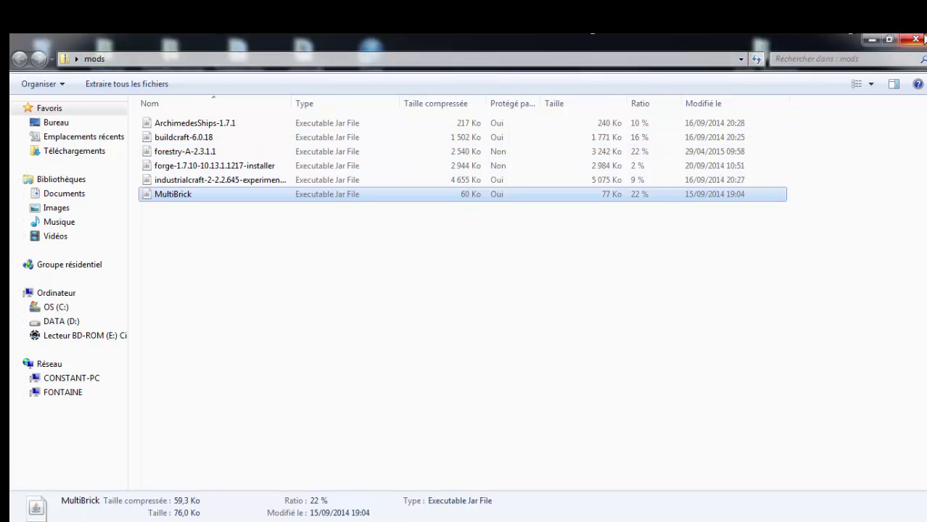
{"action": "left_click", "coordinate": [915, 40]}
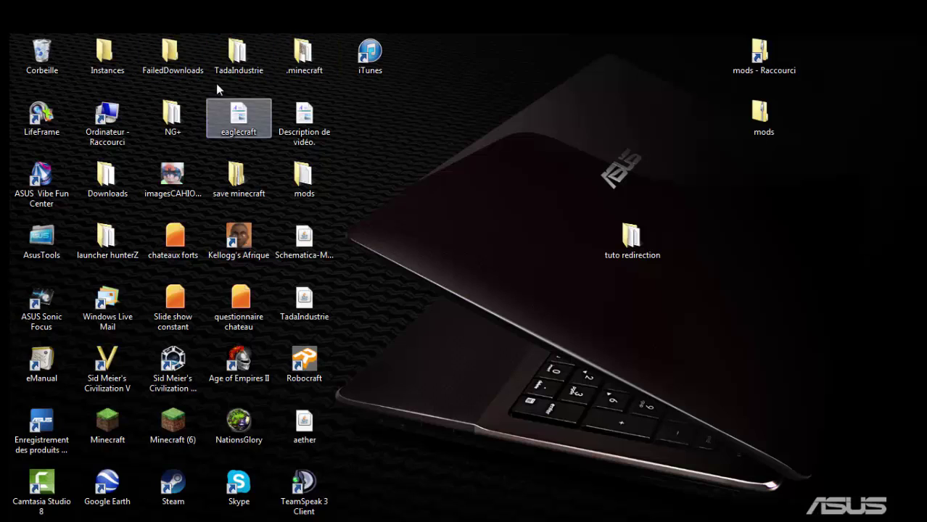
Step: Open the launcher hunterZ folder on the desktop and look through its subfolders and files
{"action": "left_click", "coordinate": [109, 236]}
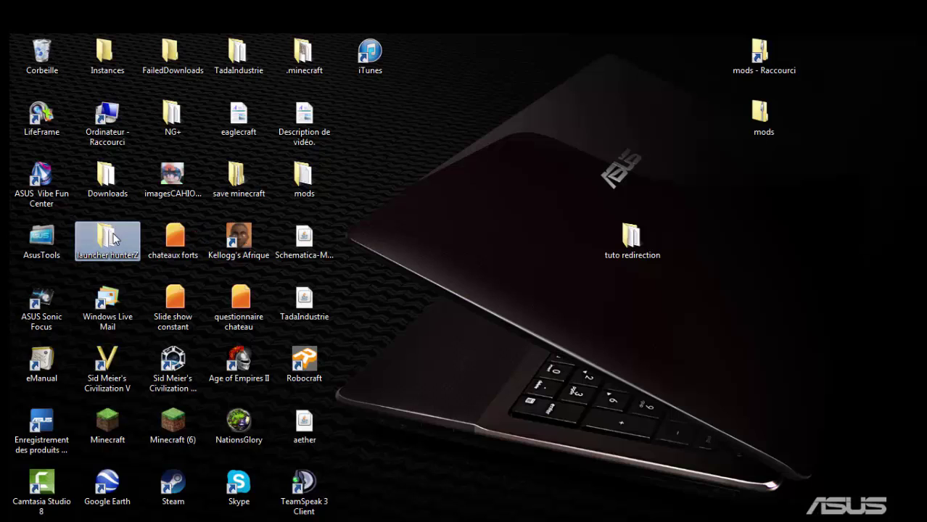
{"action": "key", "text": "Return"}
{"action": "scroll", "coordinate": [681, 275], "scroll_direction": "down", "scroll_amount": 3}
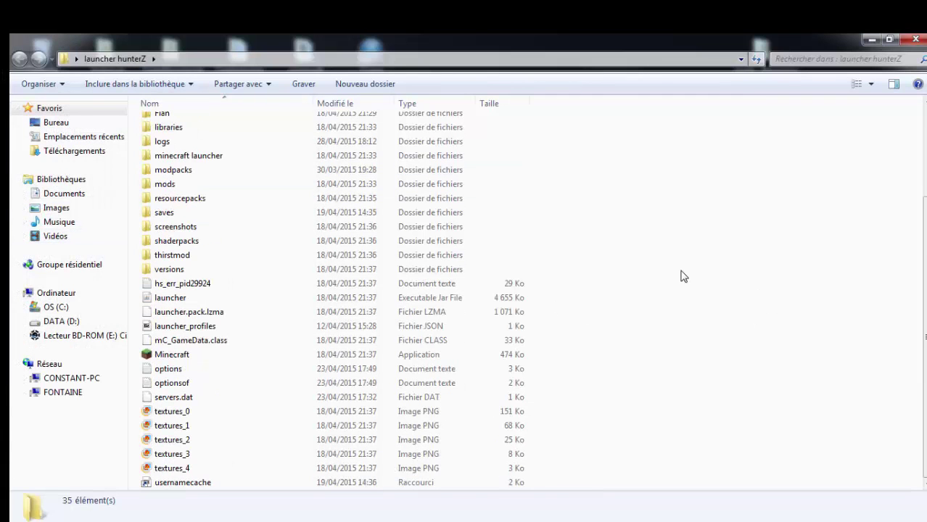